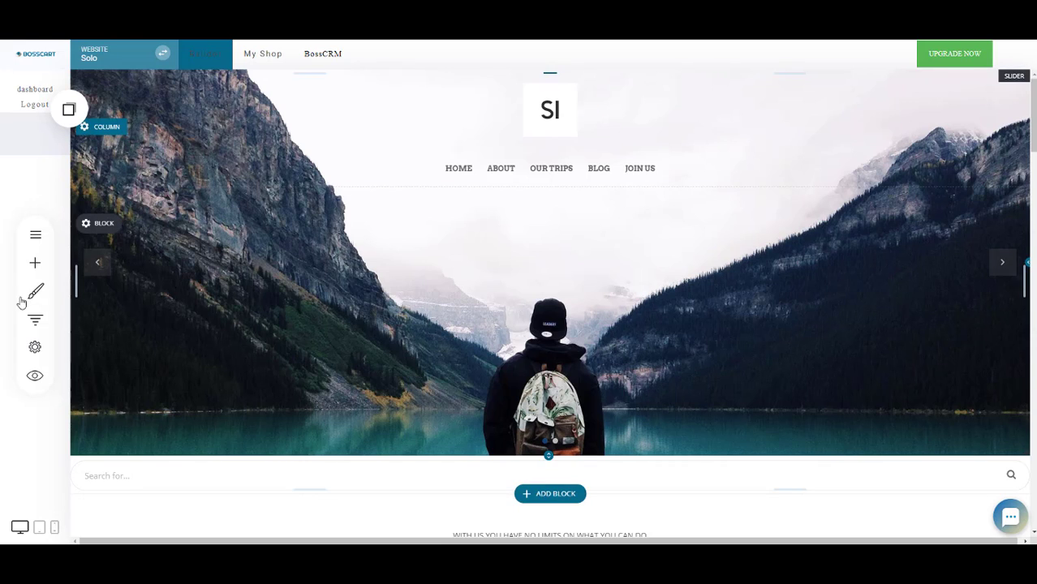
Open the shop's products and add a product category named "Website Management" with the URL website-management
click(257, 54)
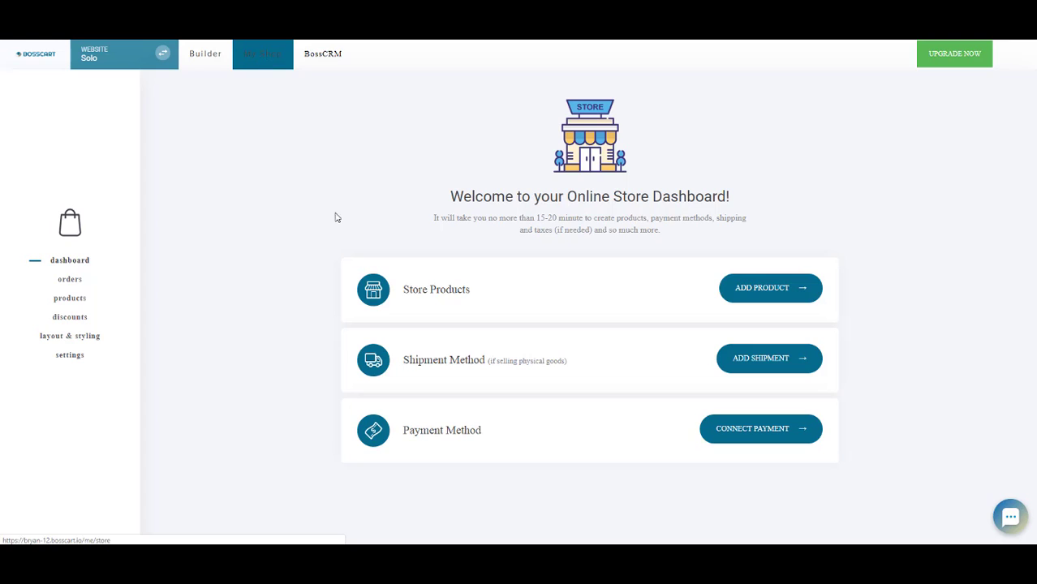
click(747, 291)
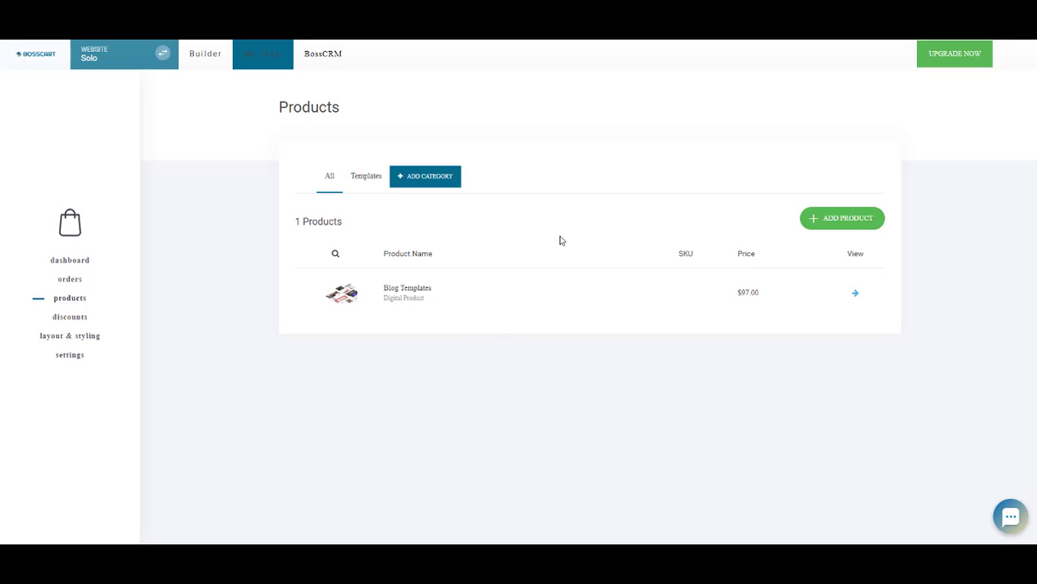
click(426, 183)
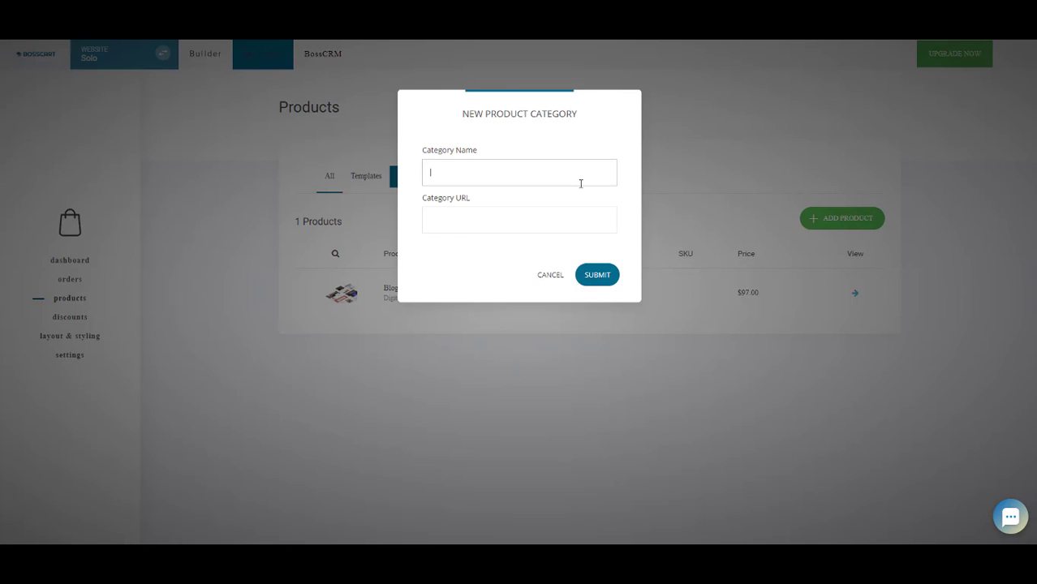
text(Website Management)
key(Tab)
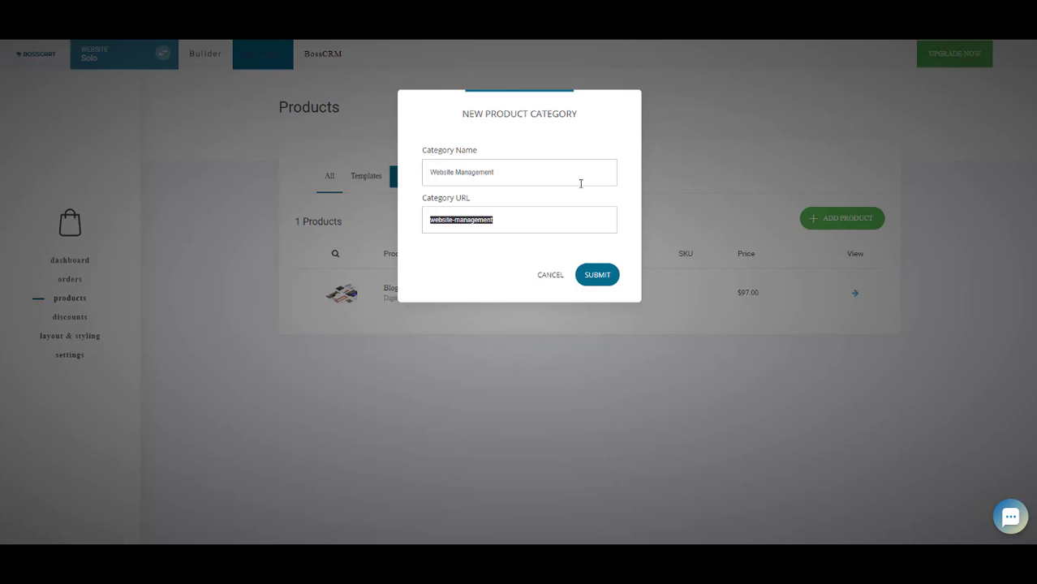
click(593, 281)
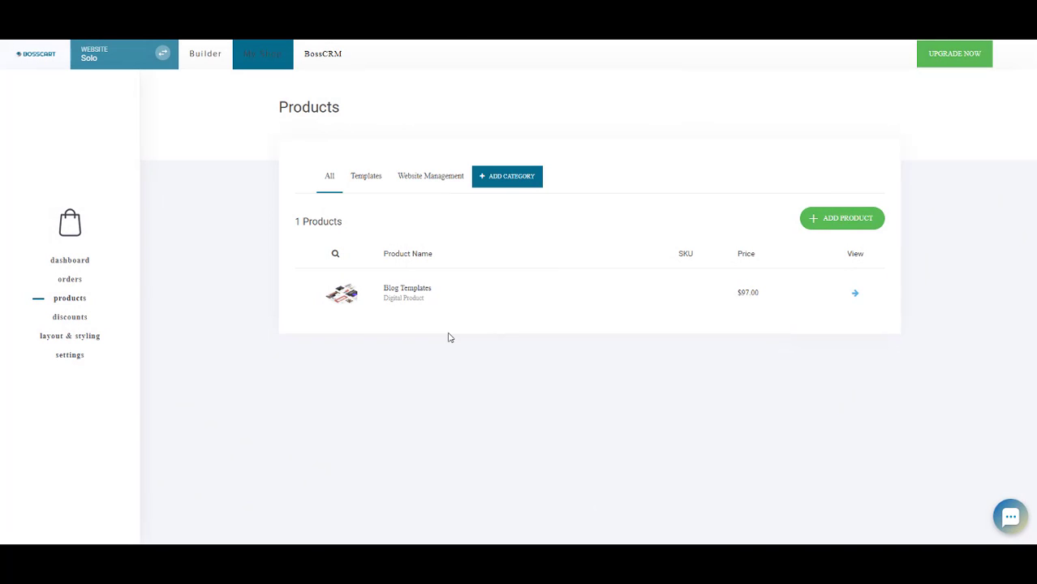
Add a new Service product and title it "Website Management (Silver)"
click(432, 176)
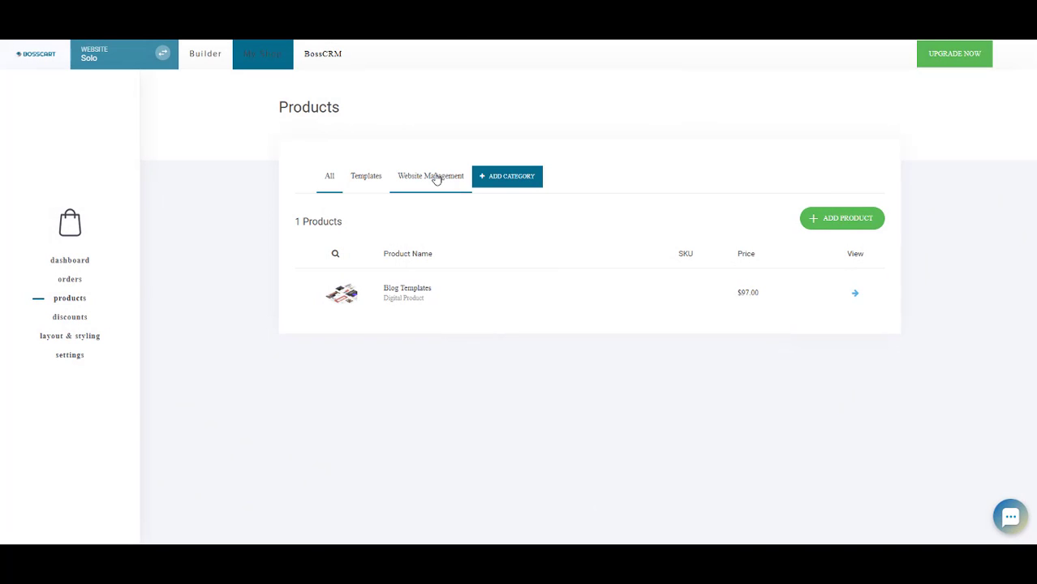
click(328, 176)
click(844, 221)
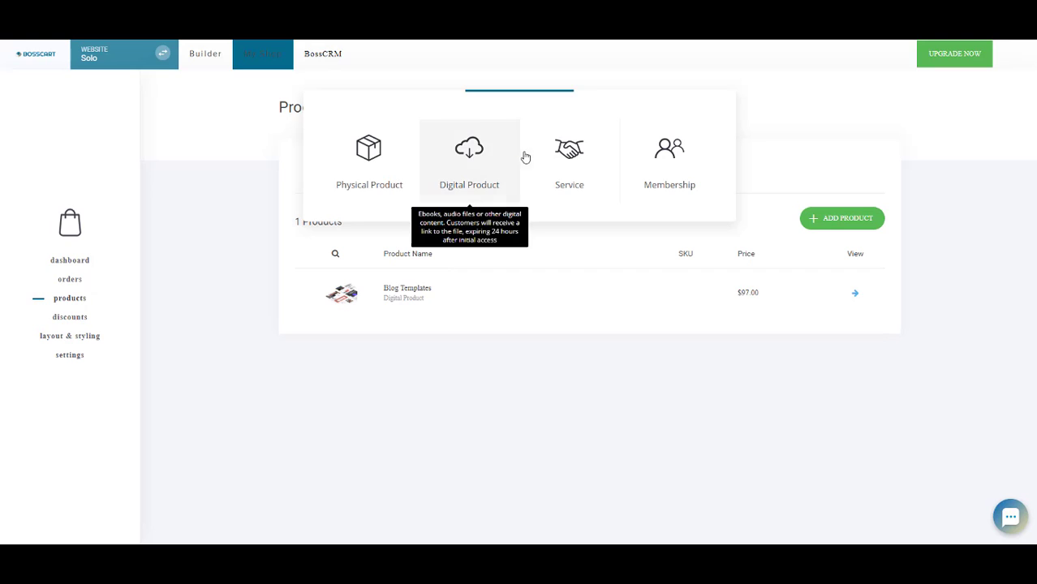
click(571, 154)
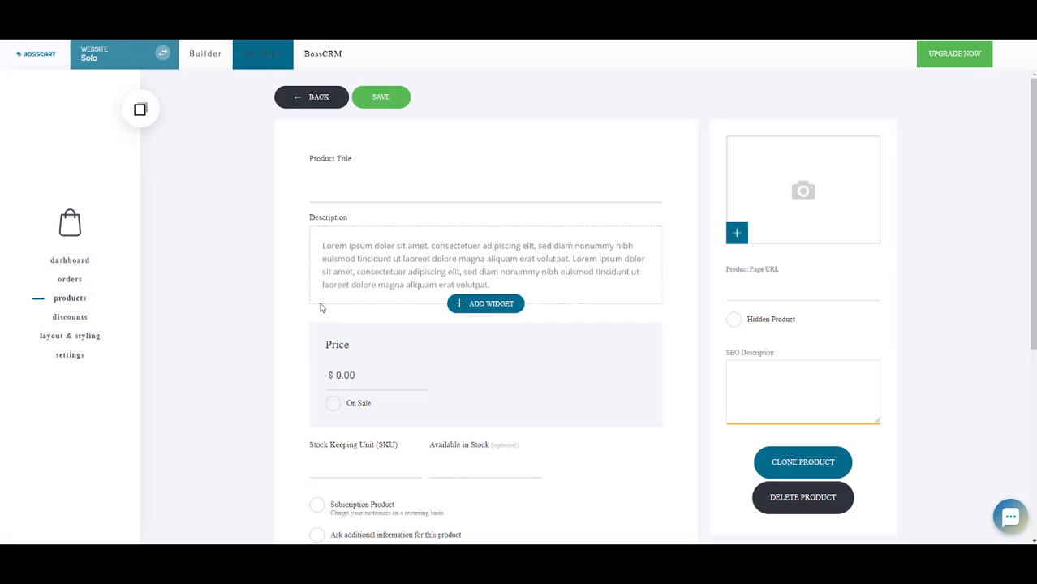
click(422, 194)
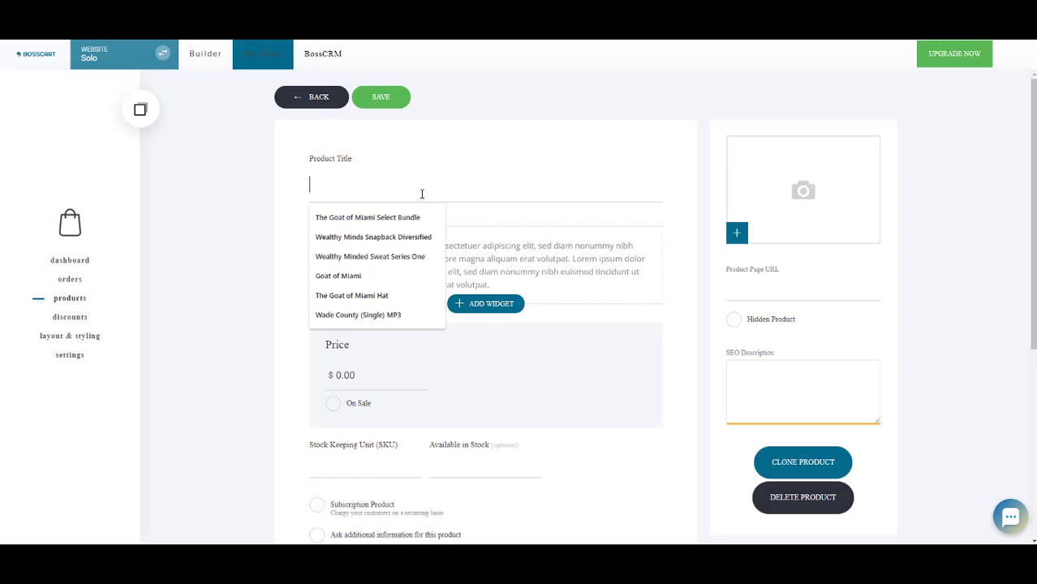
text(W)
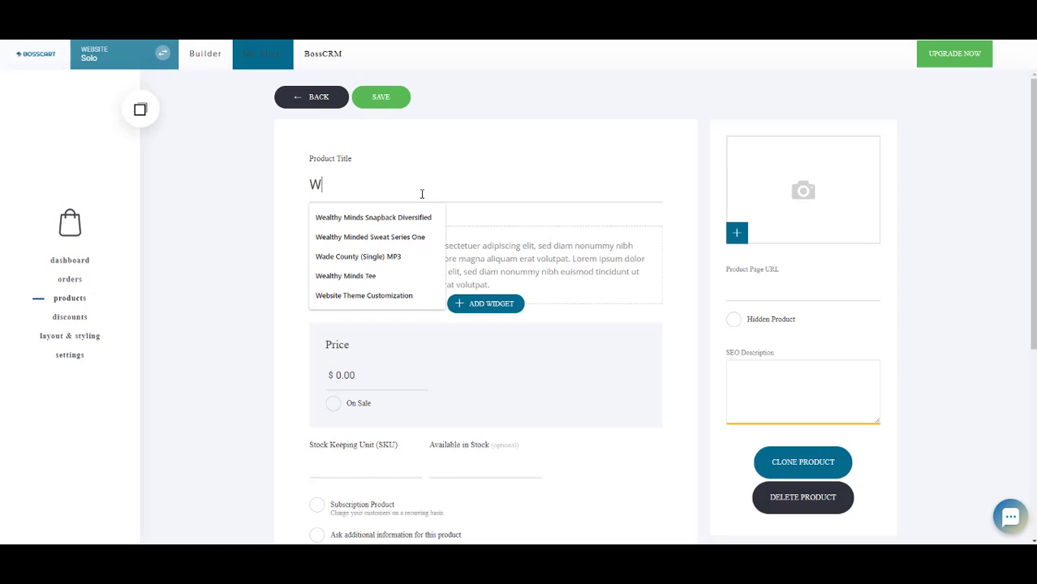
text(ebsite Managemn)
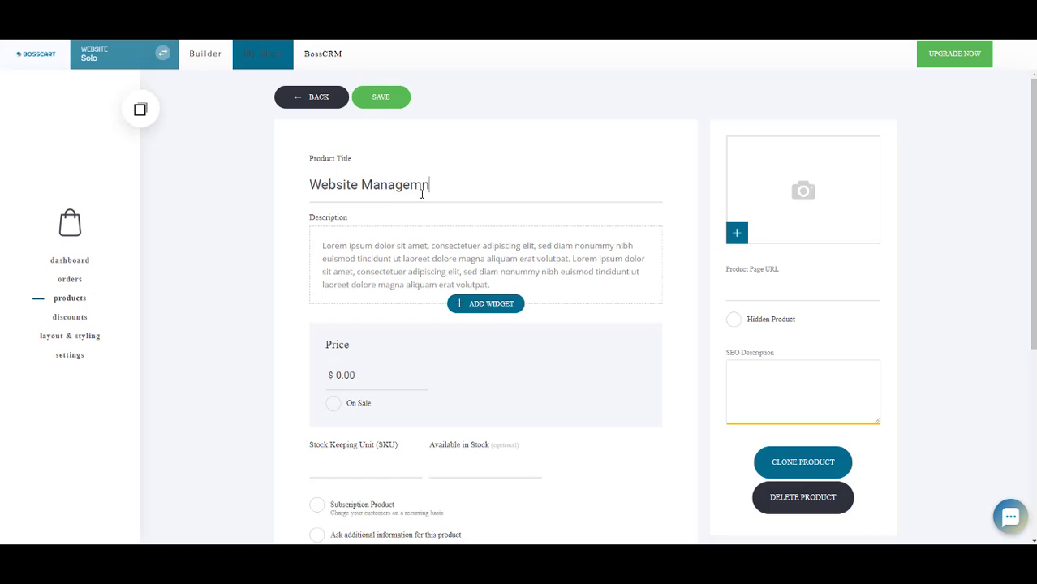
key(BackSpace)
text(ent (Silver))
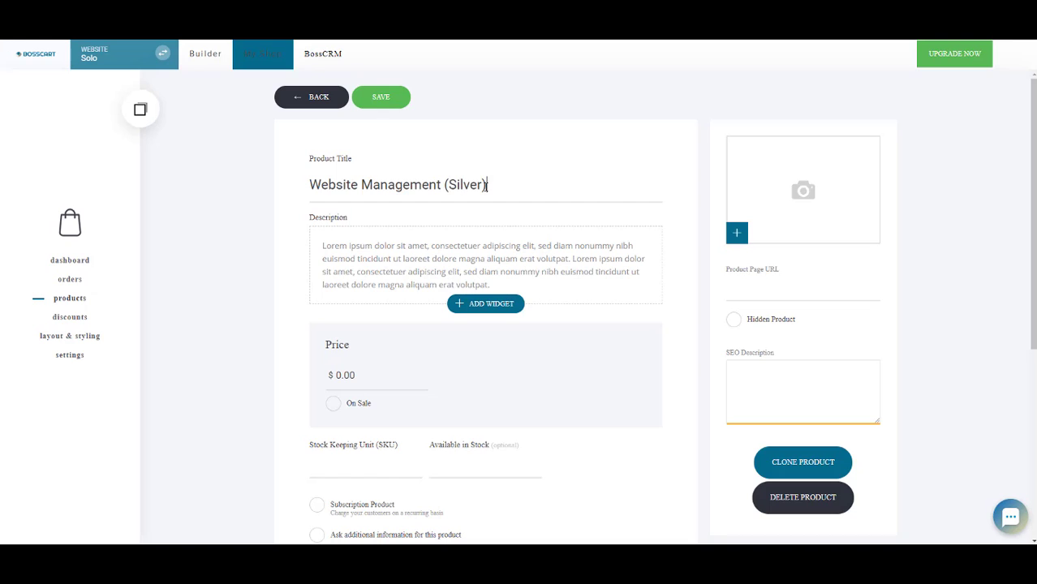
click(500, 246)
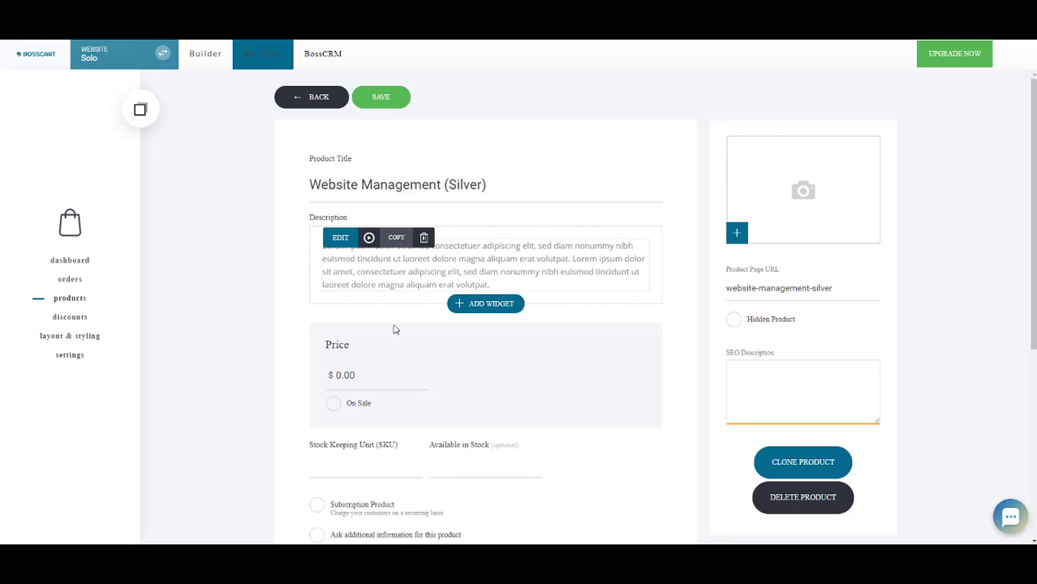
Set the product's price to $99
click(363, 386)
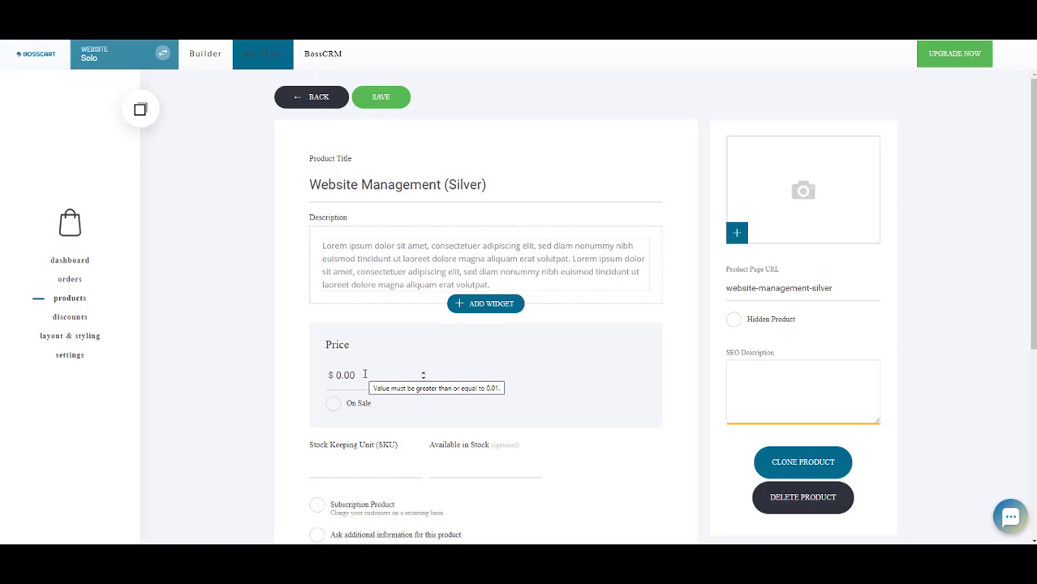
key(BackSpace)
key(BackSpace)
key(BackSpace)
key(BackSpace)
text(9)
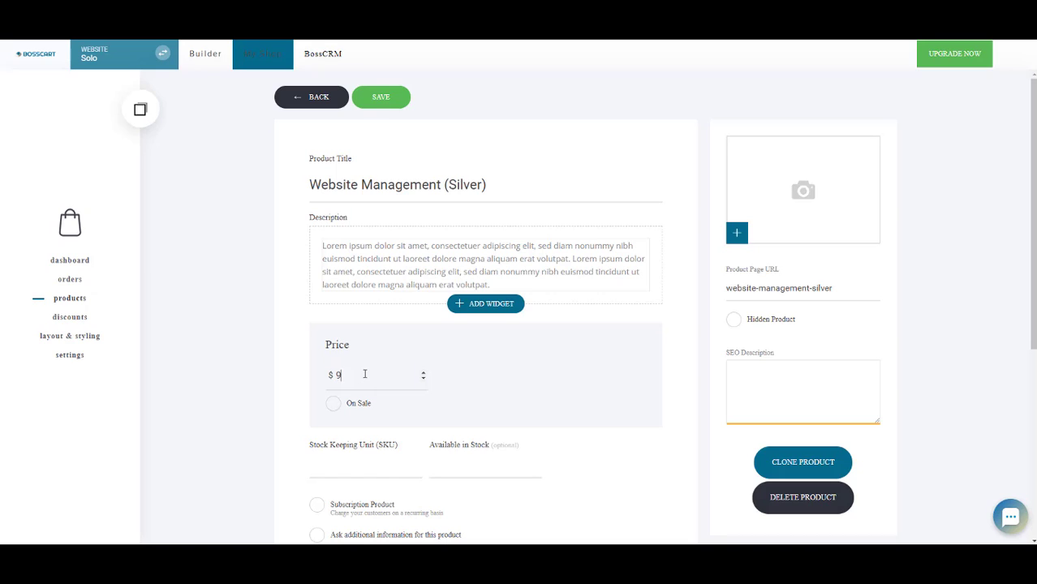
text(9)
click(503, 371)
Try making the product a subscription with ongoing payments charged every 4 weeks
drag(1032, 130, 1030, 235)
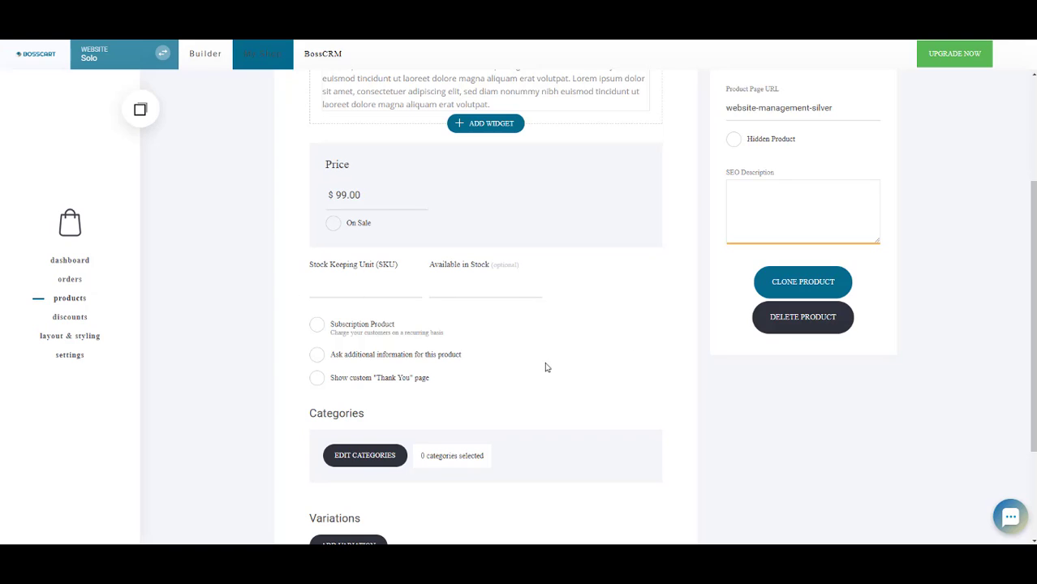
drag(1033, 244, 1032, 271)
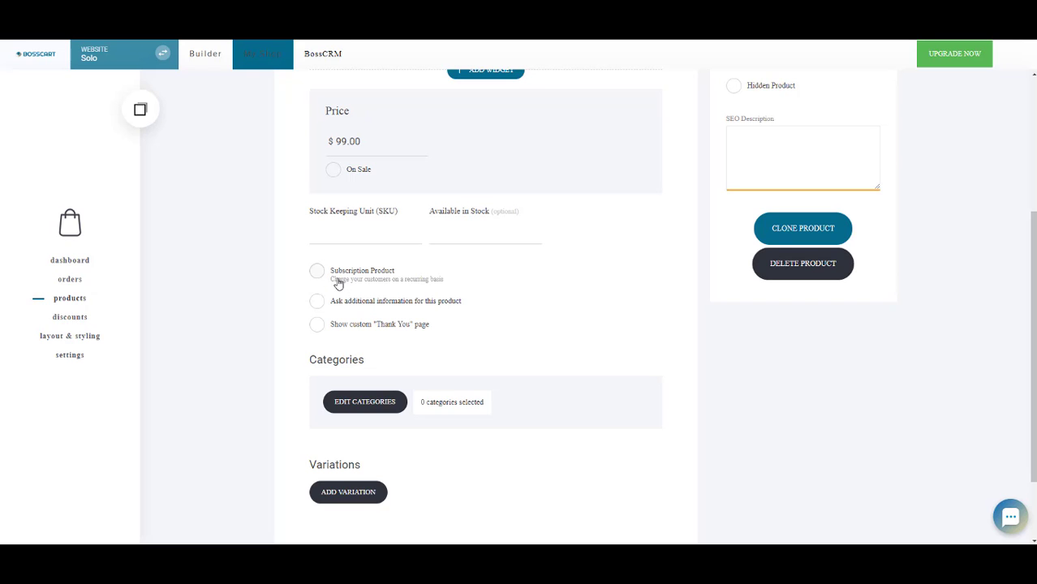
click(366, 280)
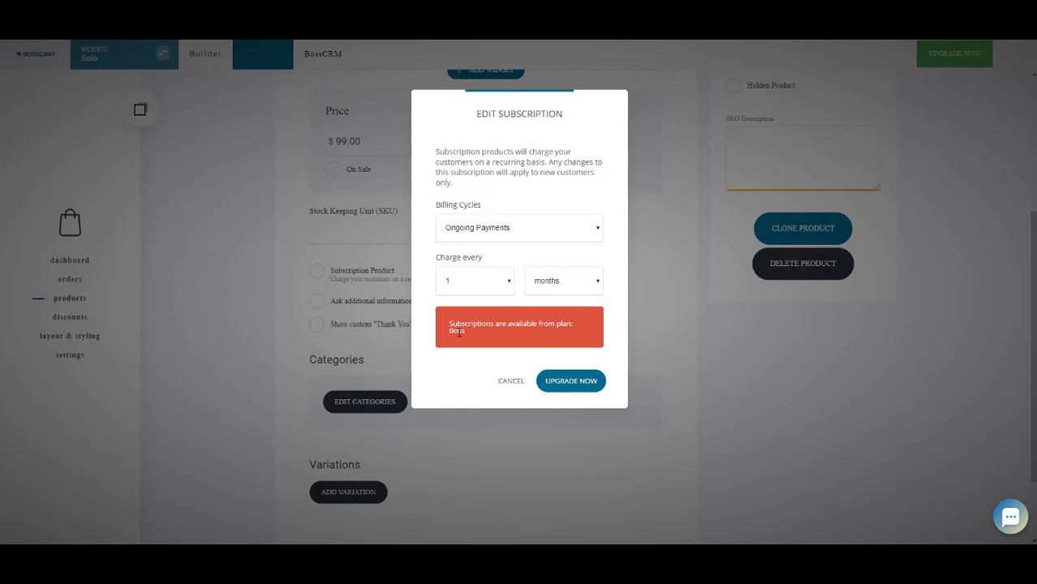
click(515, 234)
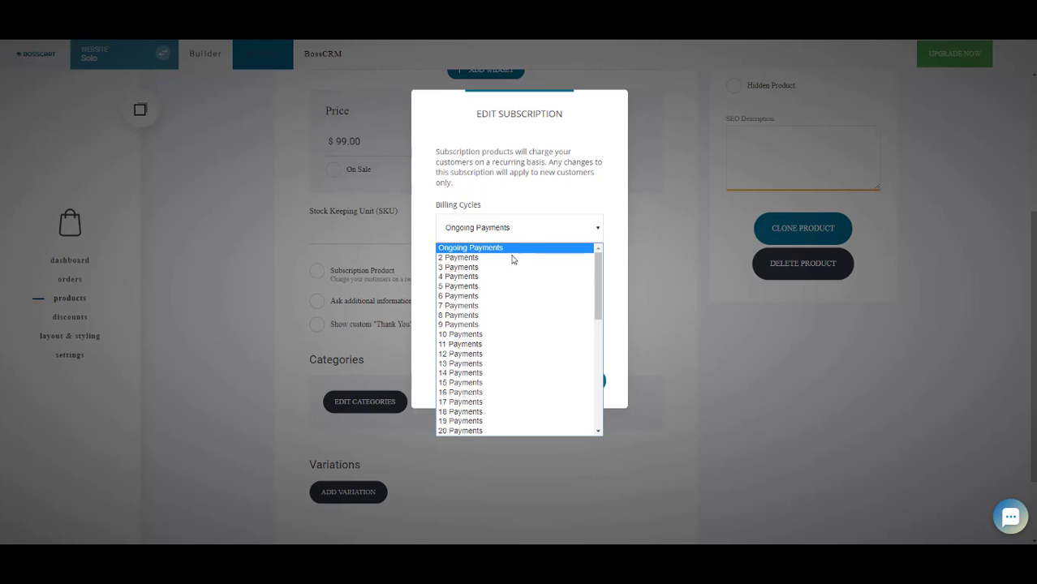
click(508, 253)
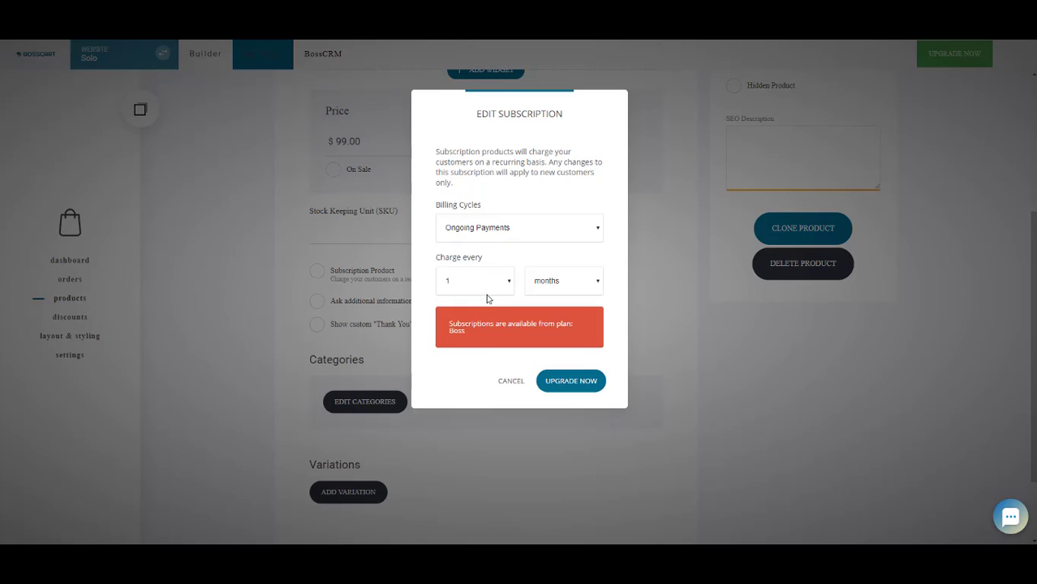
click(484, 289)
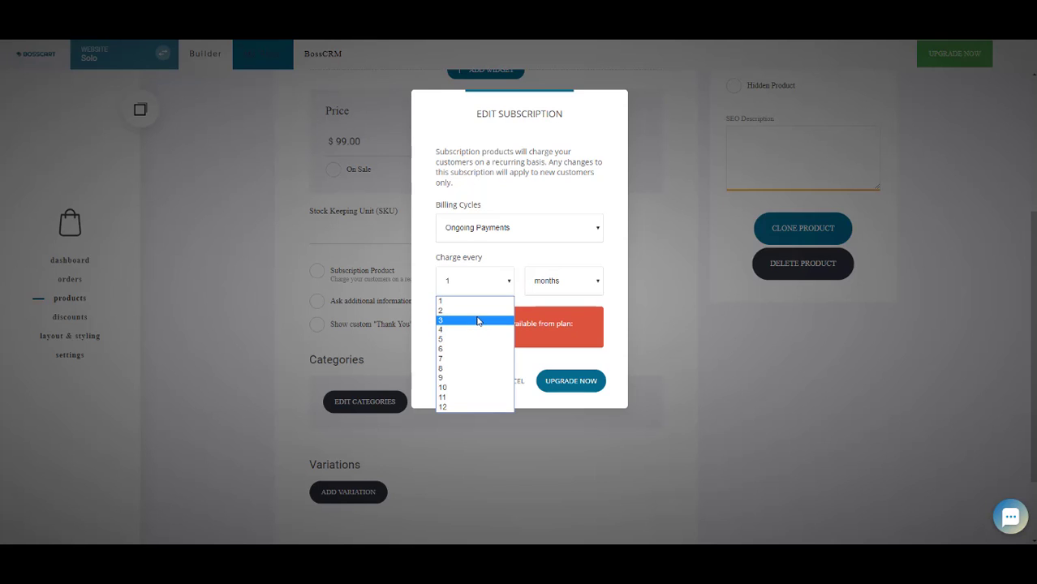
click(477, 321)
click(495, 282)
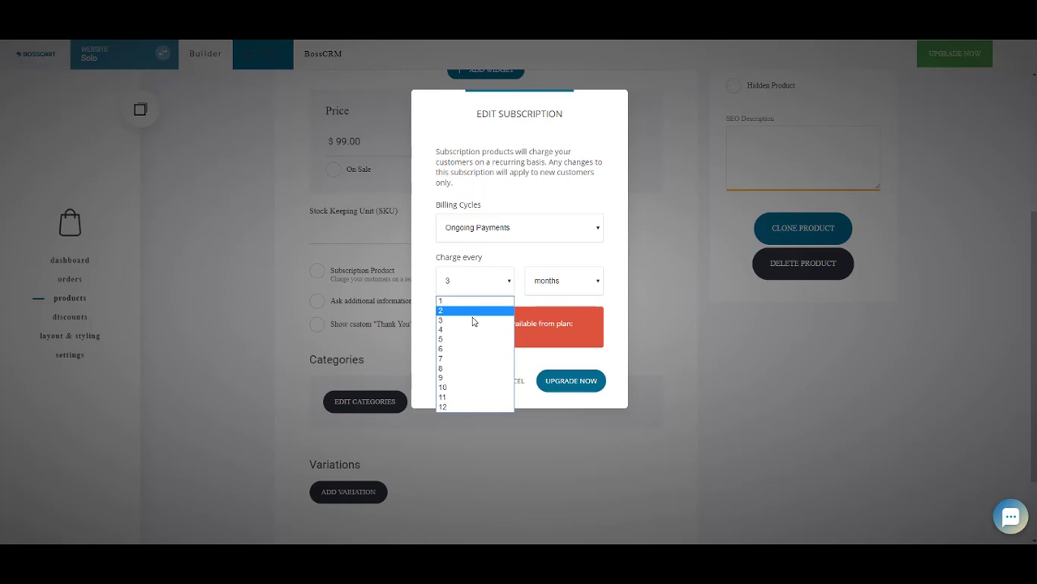
click(465, 330)
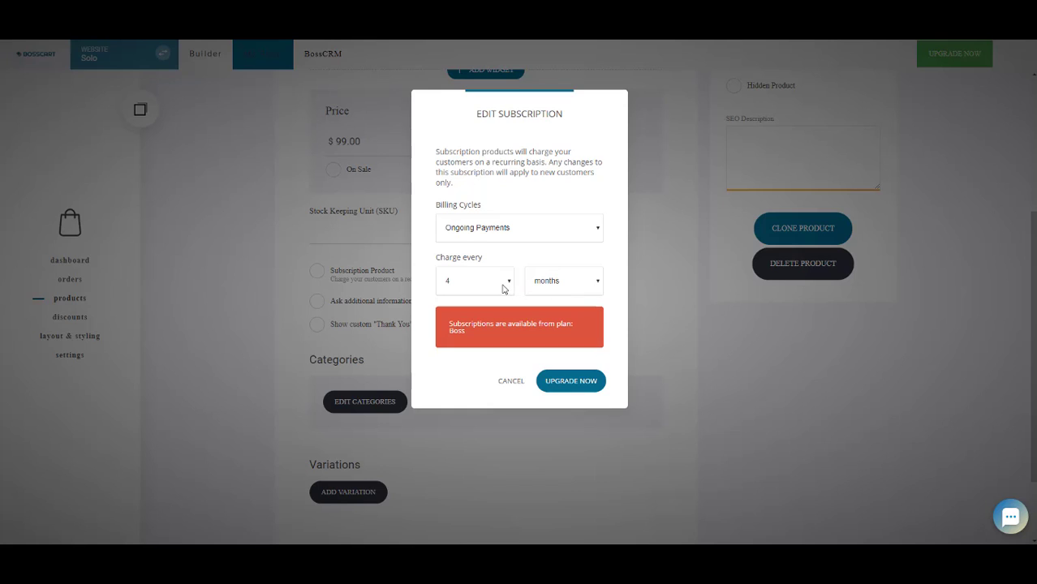
click(551, 281)
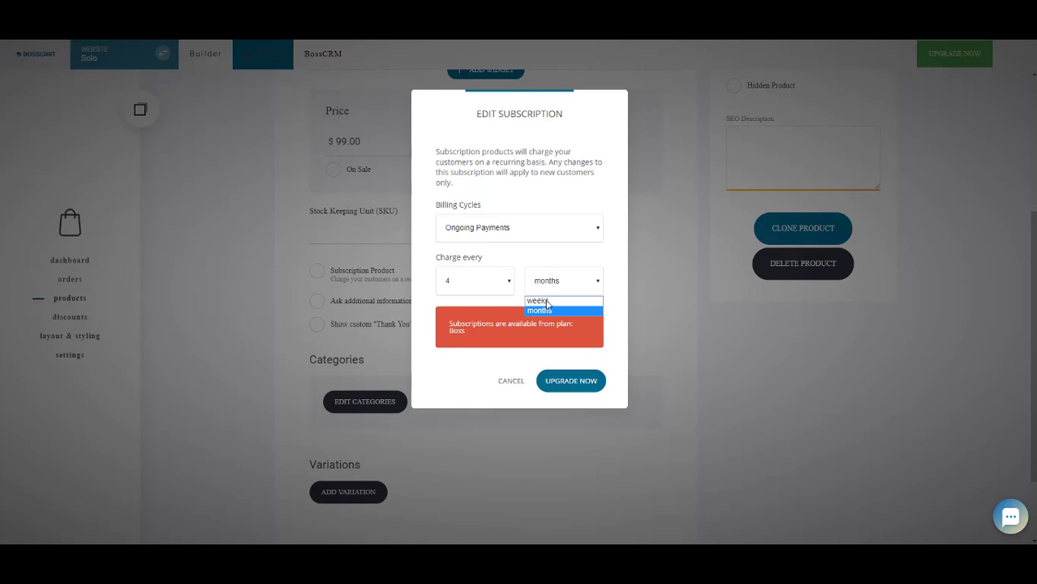
click(547, 301)
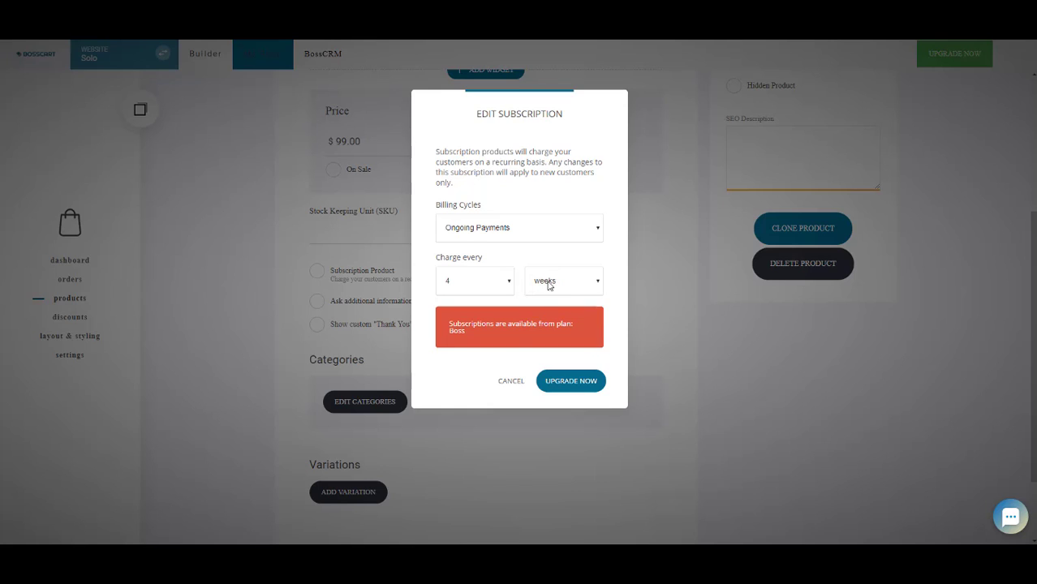
Return the subscription's charge interval to 1 month and cancel the subscription settings
click(491, 286)
click(543, 281)
click(545, 282)
click(549, 310)
click(497, 279)
click(479, 303)
click(508, 381)
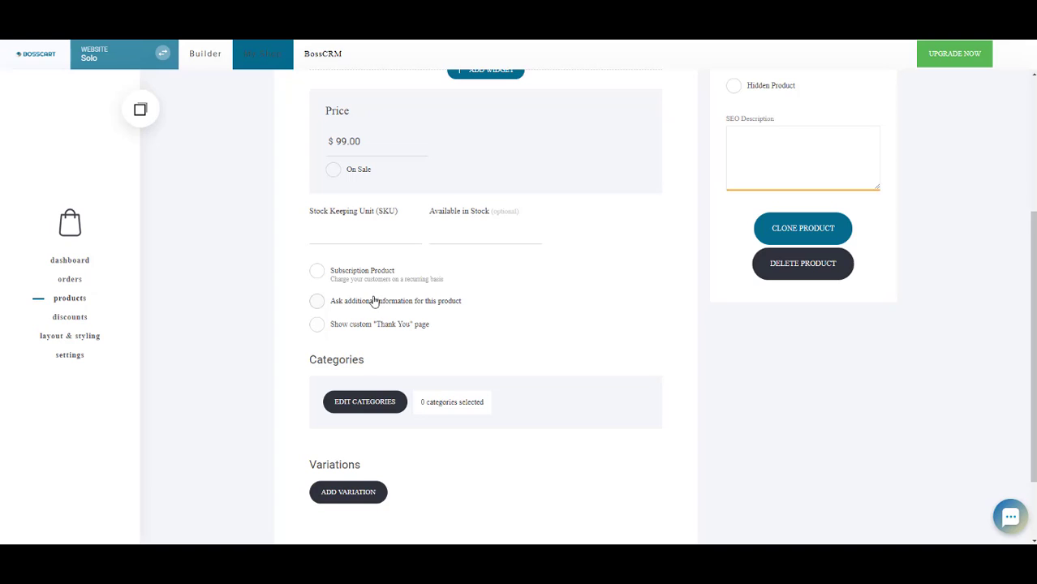
Ask for additional information on this product with two fields labelled "Domain Name" and "Facebook Page"
click(379, 302)
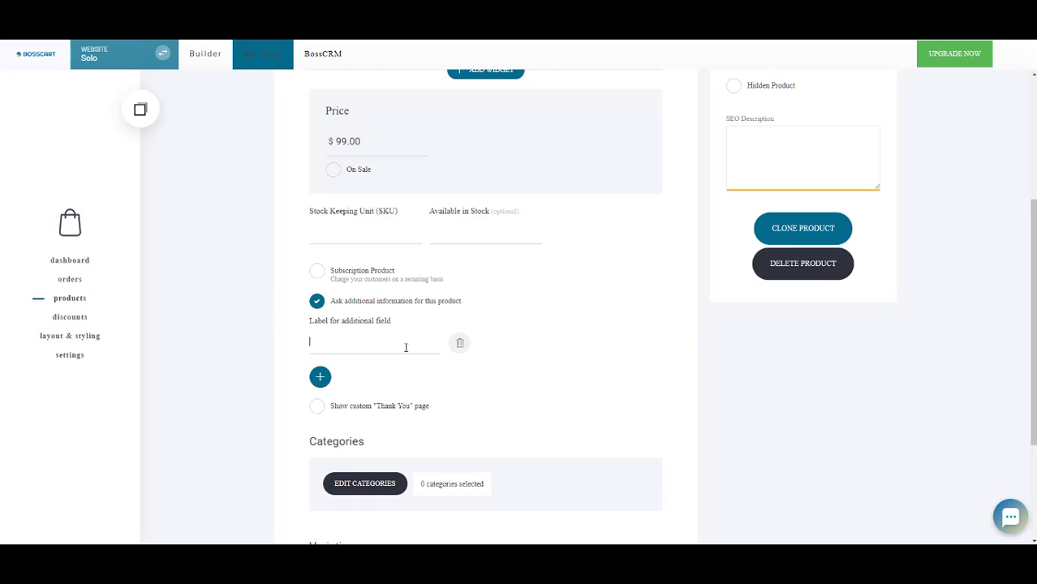
text(Domain Name)
click(320, 377)
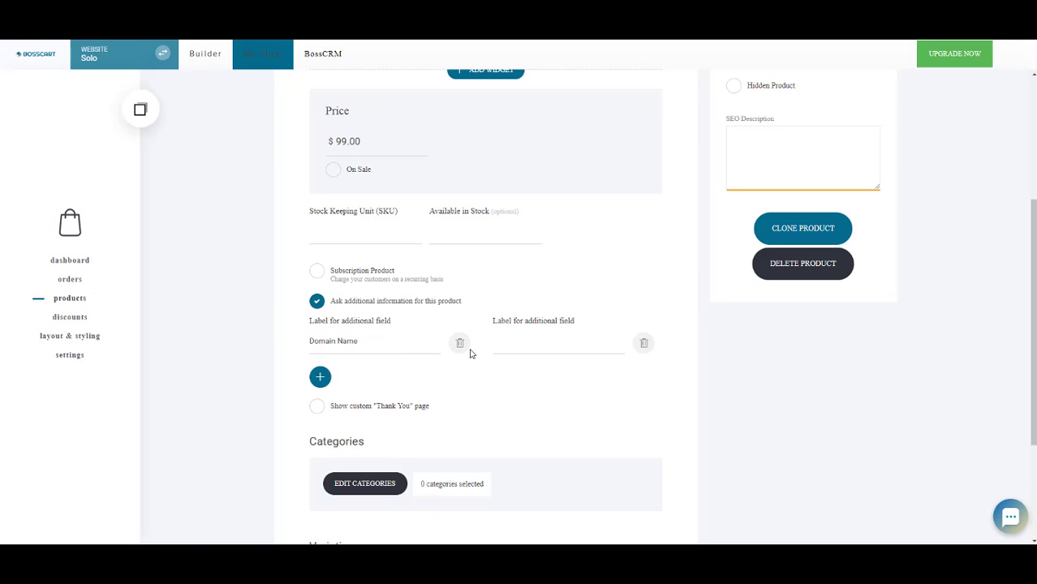
click(547, 343)
text(Facebook Page)
Enable the custom "Thank You" page and check the page groups and pages offered for its redirect link
click(406, 407)
click(436, 458)
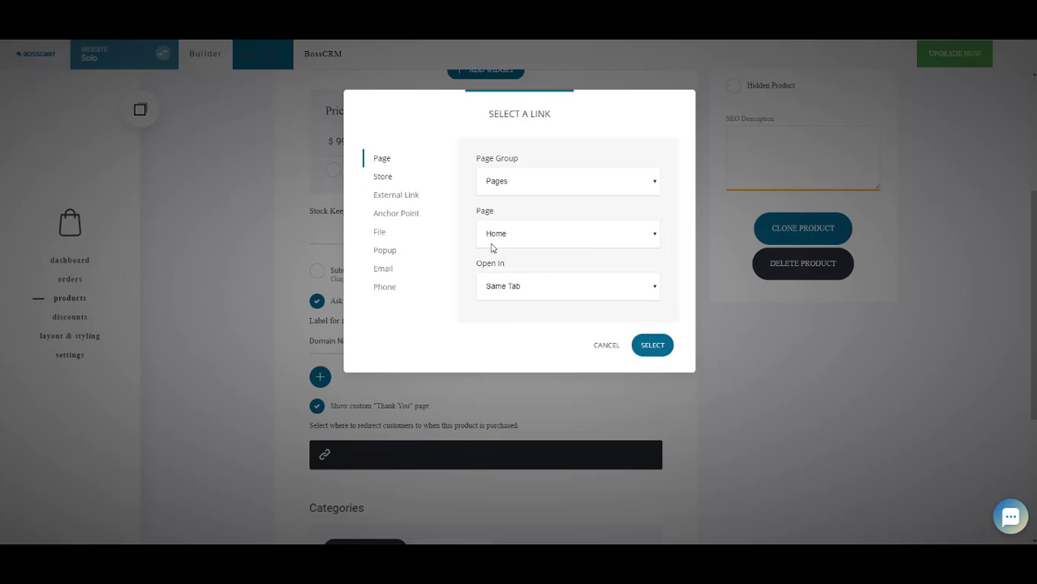
click(564, 184)
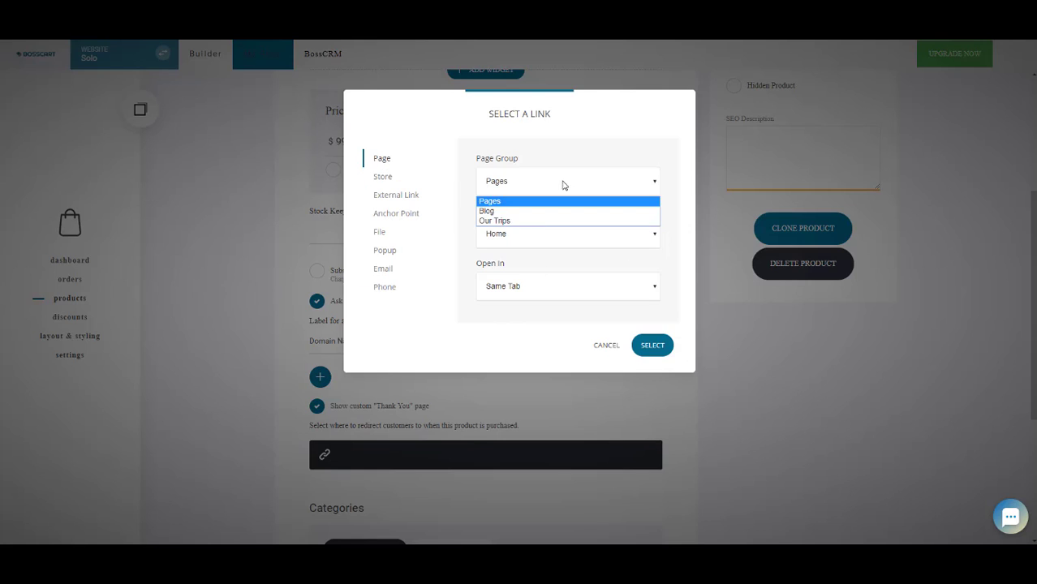
click(554, 182)
click(549, 235)
click(482, 236)
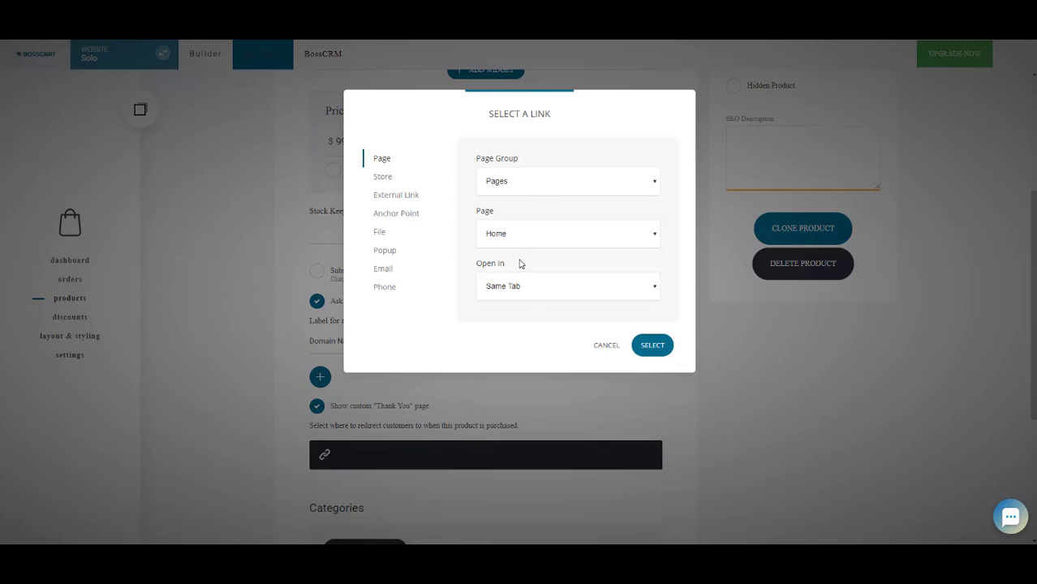
Examine the store, external link, anchor point, phone and popup options offered for the "Thank You" page redirect
click(379, 177)
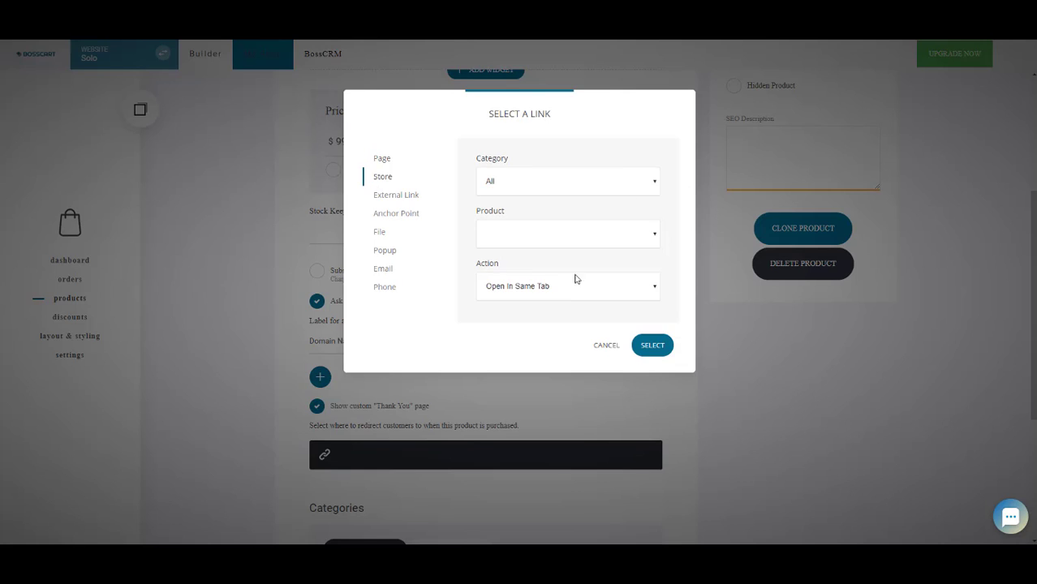
click(448, 166)
click(398, 196)
click(584, 228)
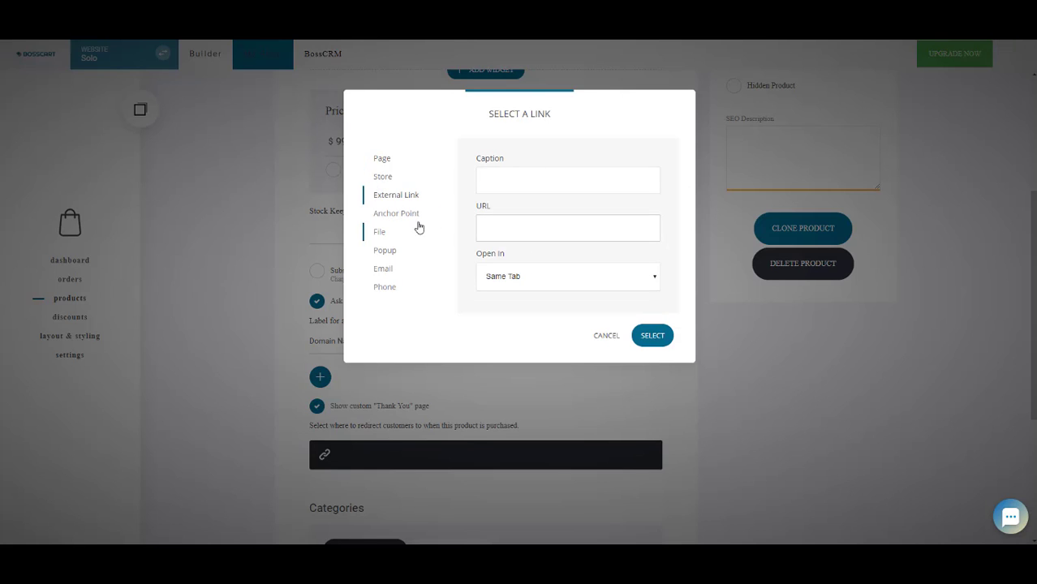
click(414, 215)
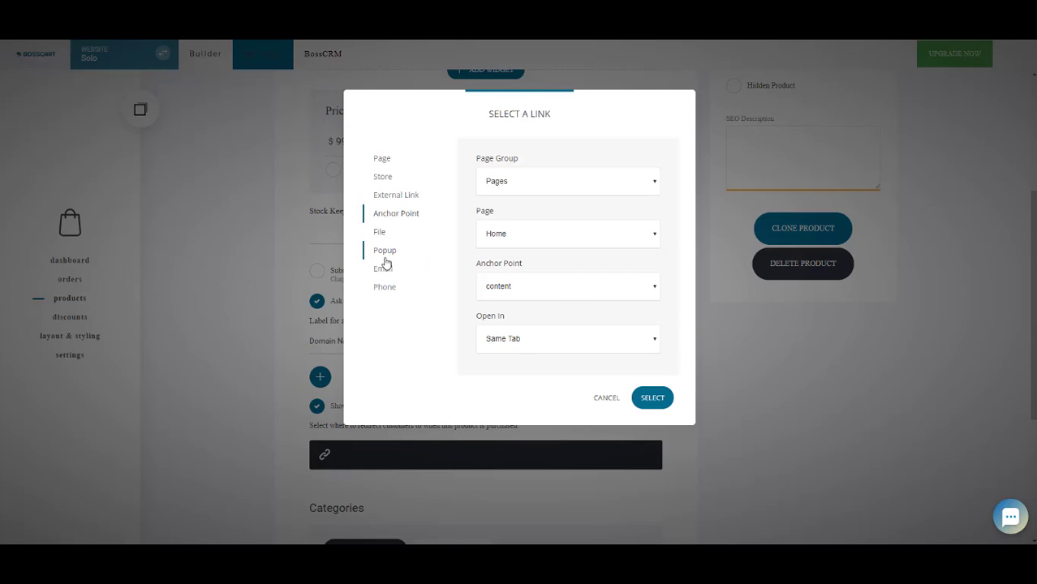
click(386, 289)
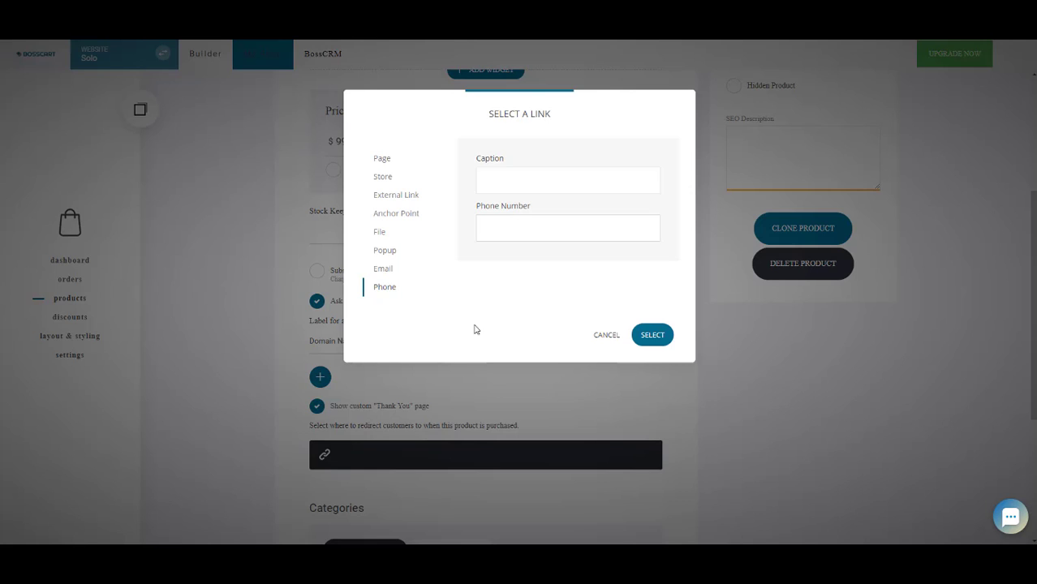
click(385, 251)
click(557, 182)
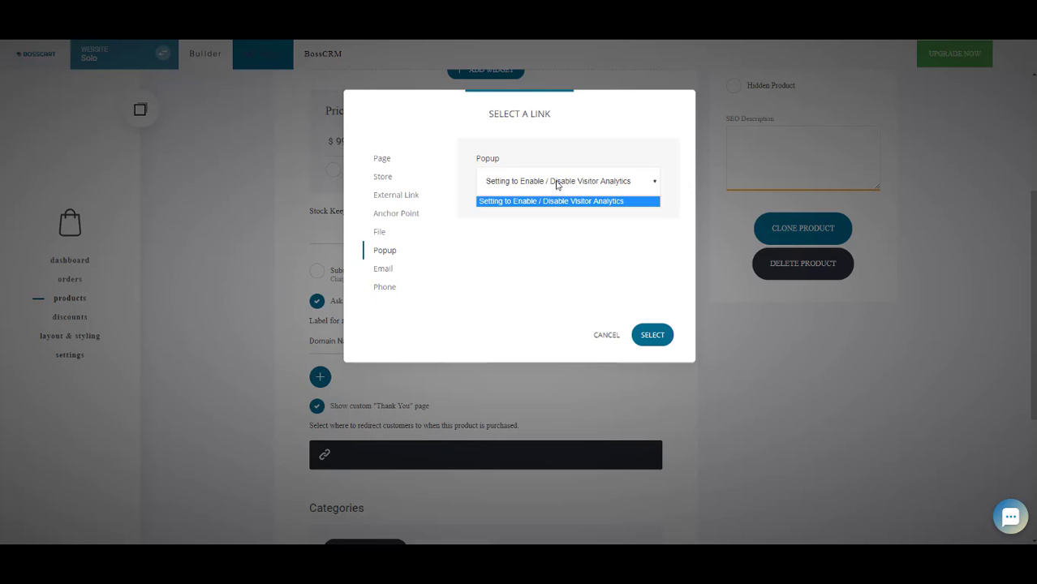
click(521, 179)
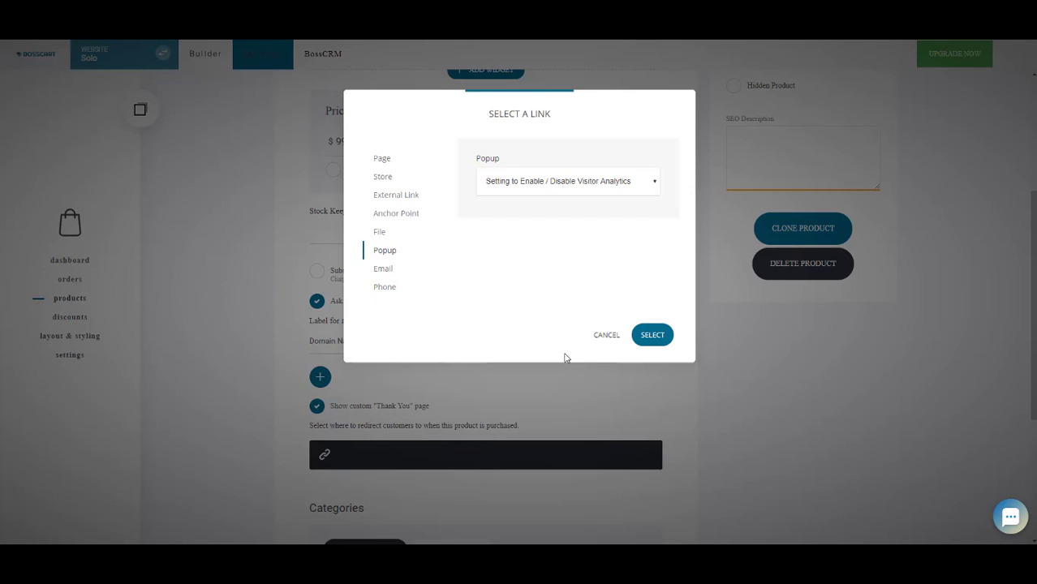
Cancel the redirect link selection and turn off the custom "Thank You" page for this product
click(379, 158)
click(607, 337)
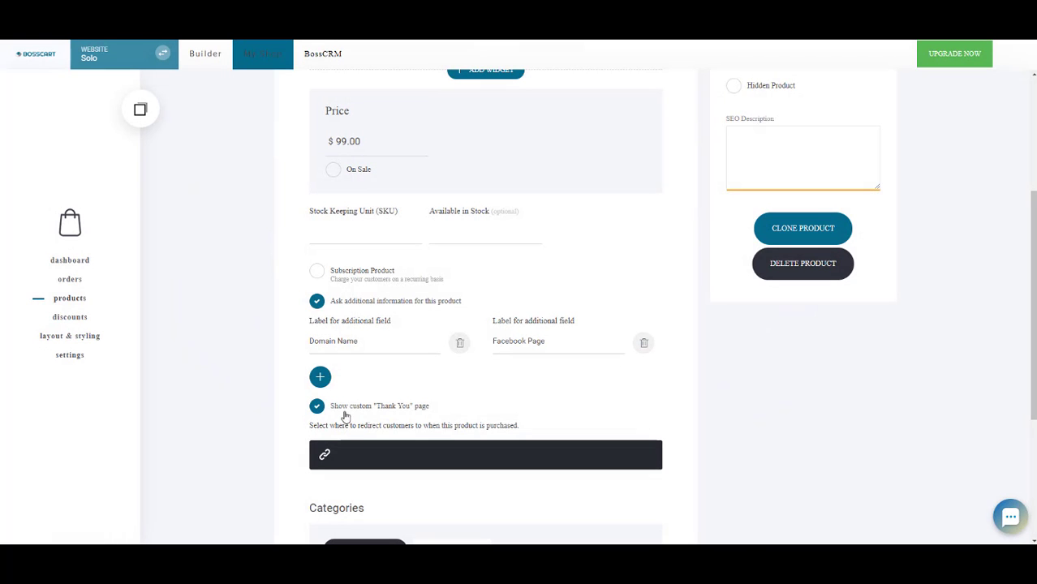
click(318, 406)
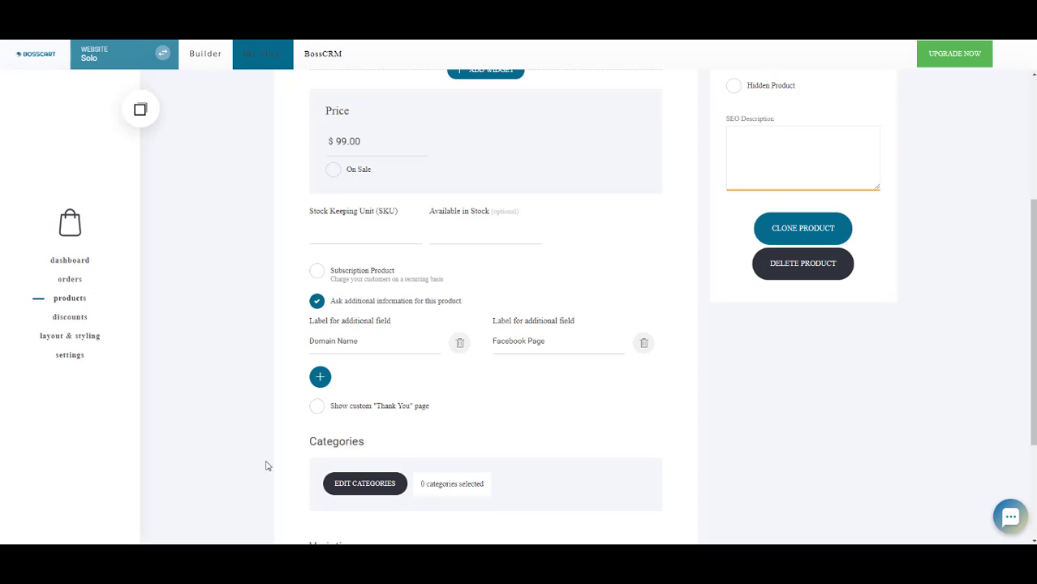
Assign the product to the Website Management category
scroll(445, 430, down, 3)
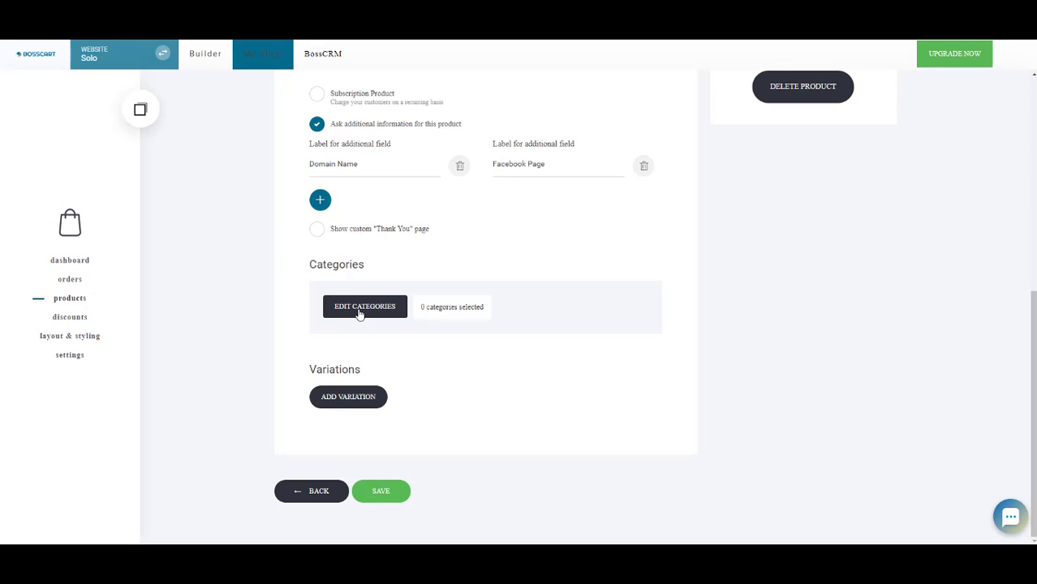
click(360, 314)
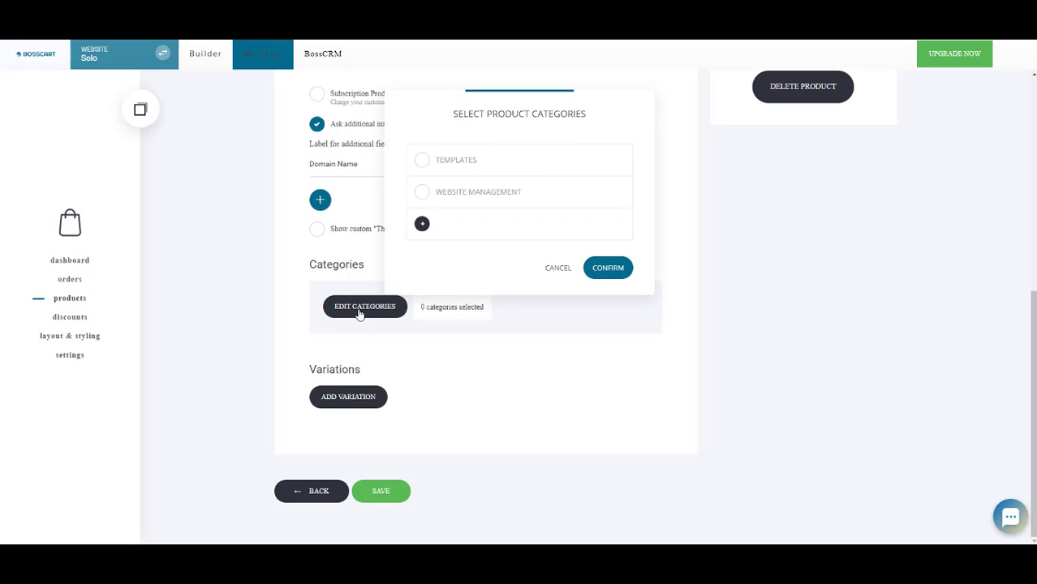
click(456, 195)
click(621, 291)
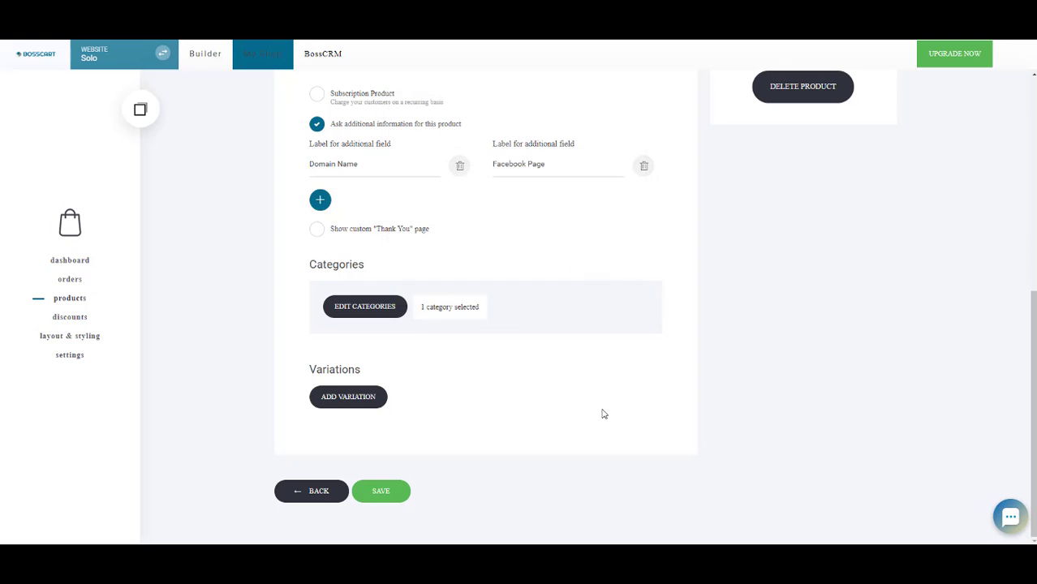
Add a product variation named "Addons"
click(345, 405)
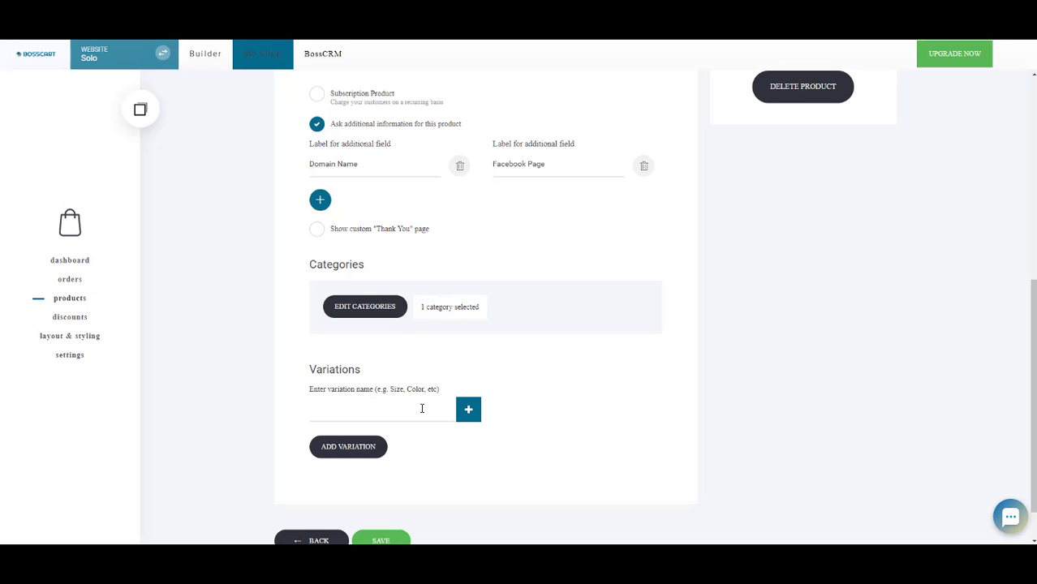
text(Social media managem)
key(ctrl+a)
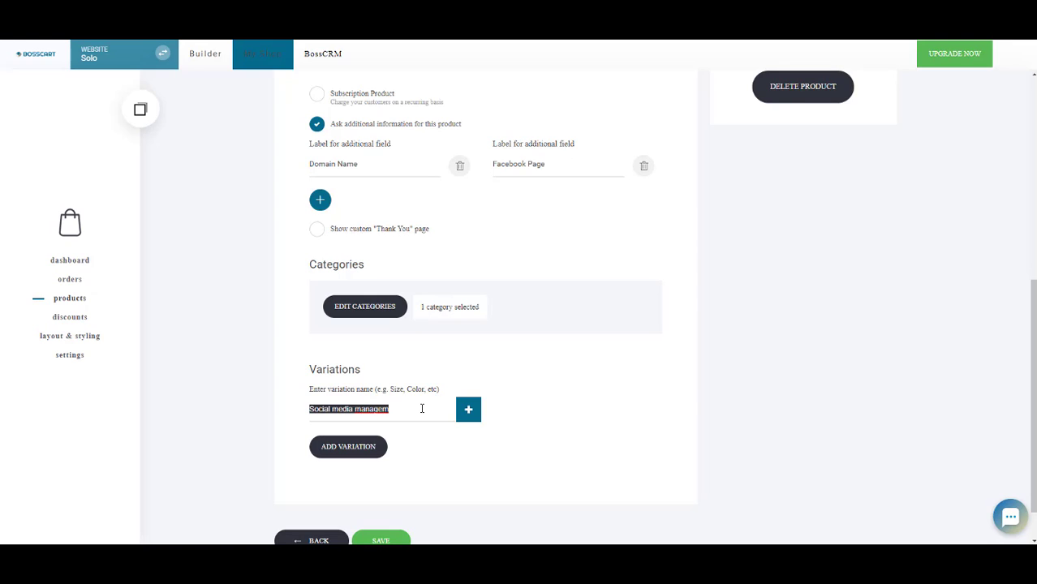
text(Addons)
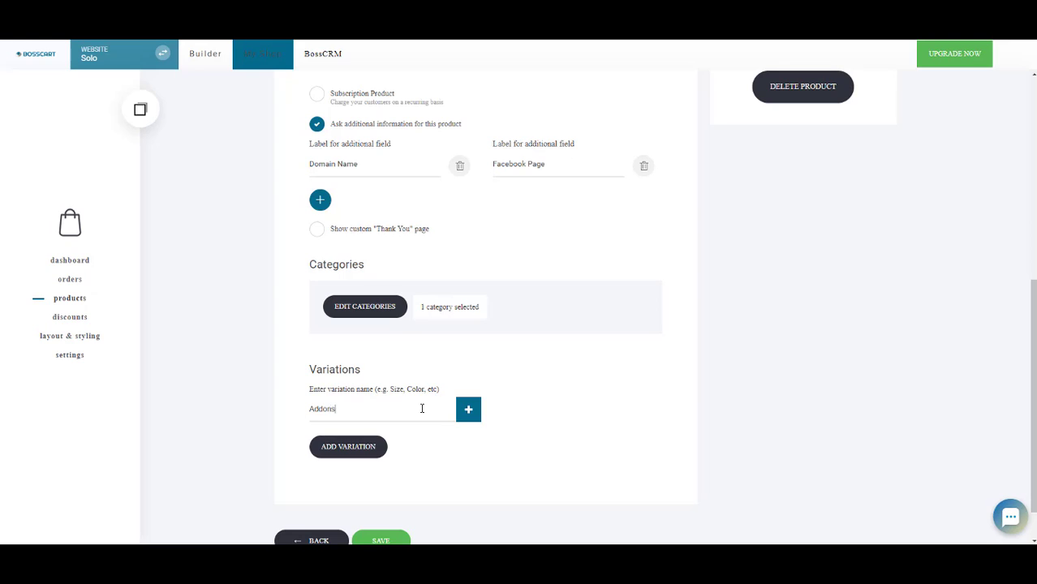
key(Return)
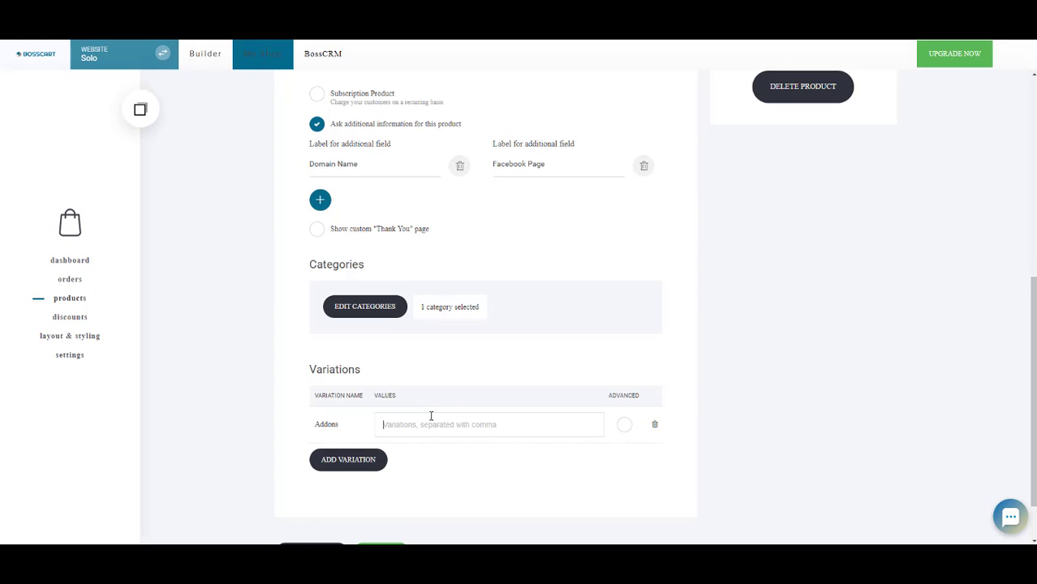
Give the Addons variation the values "Social media management" and "Ads management"
text(Social media management)
key(Return)
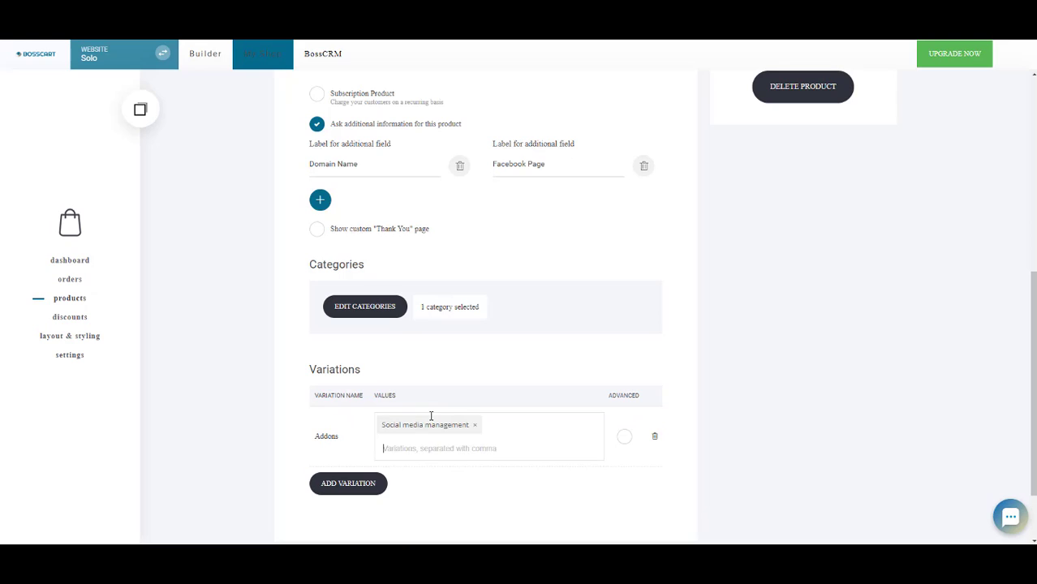
text(add)
key(BackSpace)
key(BackSpace)
key(BackSpace)
text(Ads management)
key(Return)
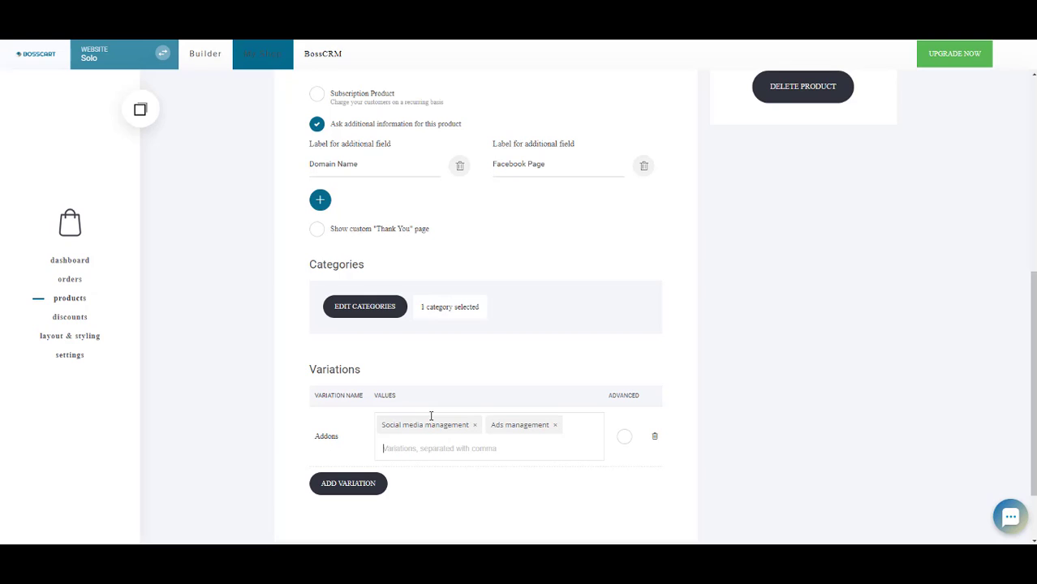
Enable advanced settings for the Addons variation and price Social media management at $399.00 and Ads management at $999.00
click(622, 439)
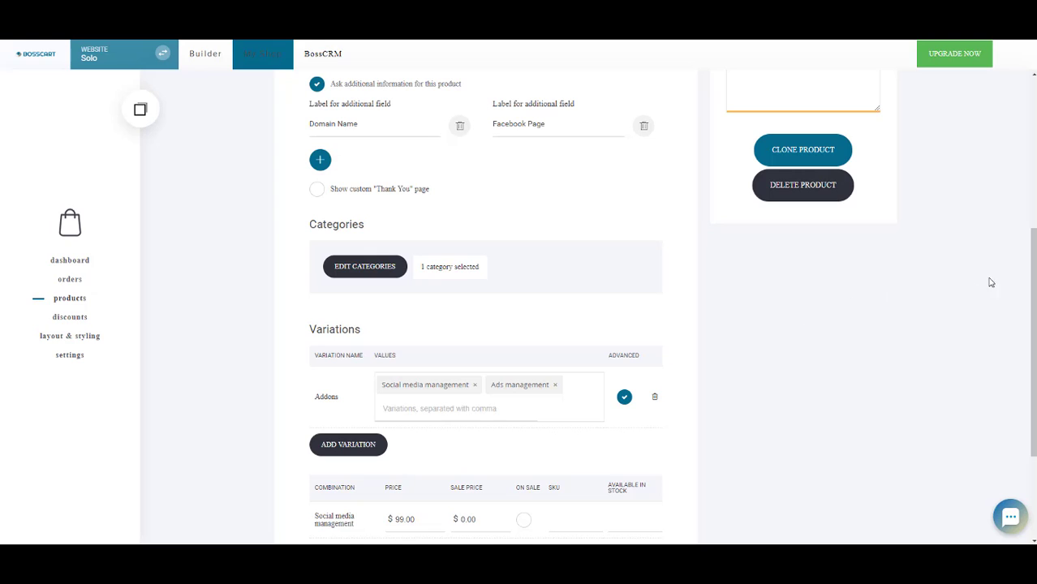
scroll(910, 375, down, 3)
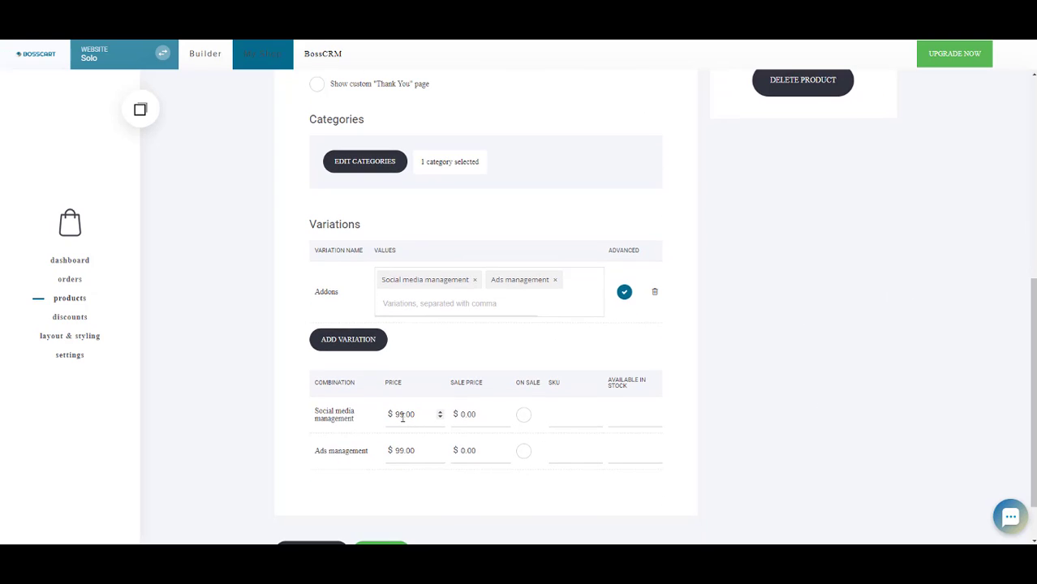
drag(401, 415, 396, 415)
text(3)
click(396, 451)
click(509, 480)
scroll(406, 198, up, 5)
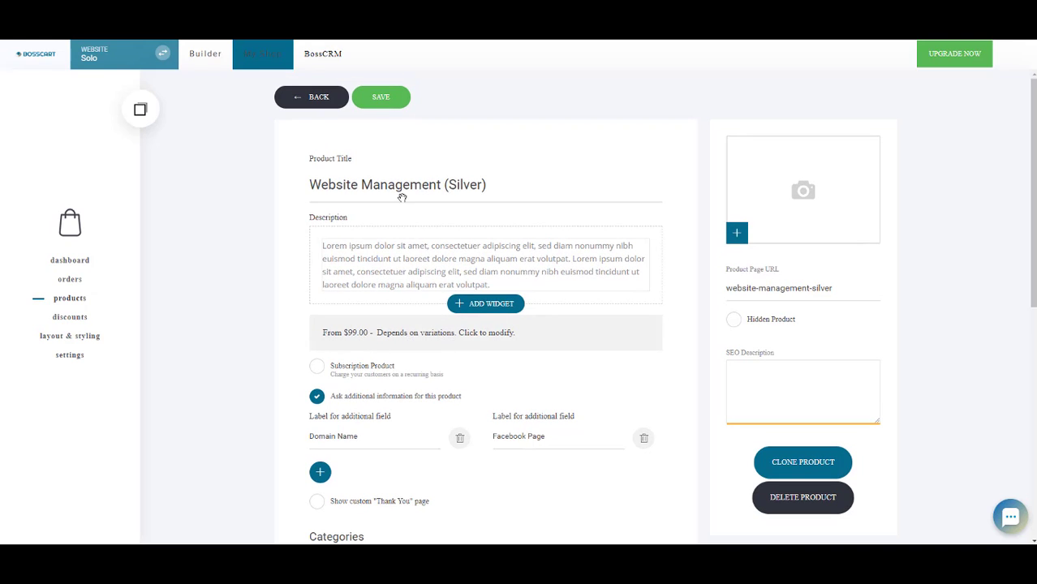
click(389, 339)
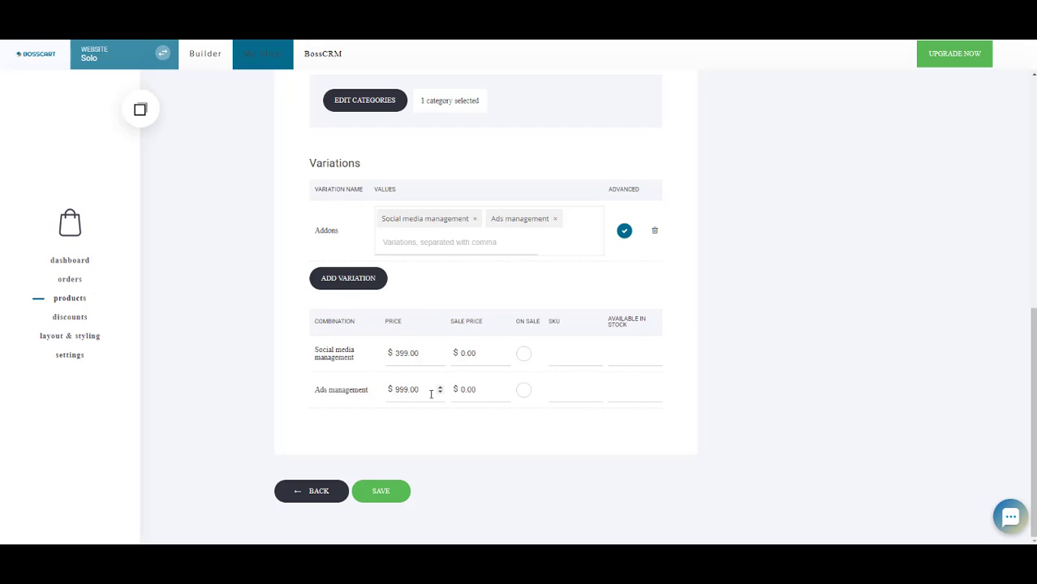
Set the existing computer monitor picture from the Images folder as the product image
scroll(389, 373, up, 7)
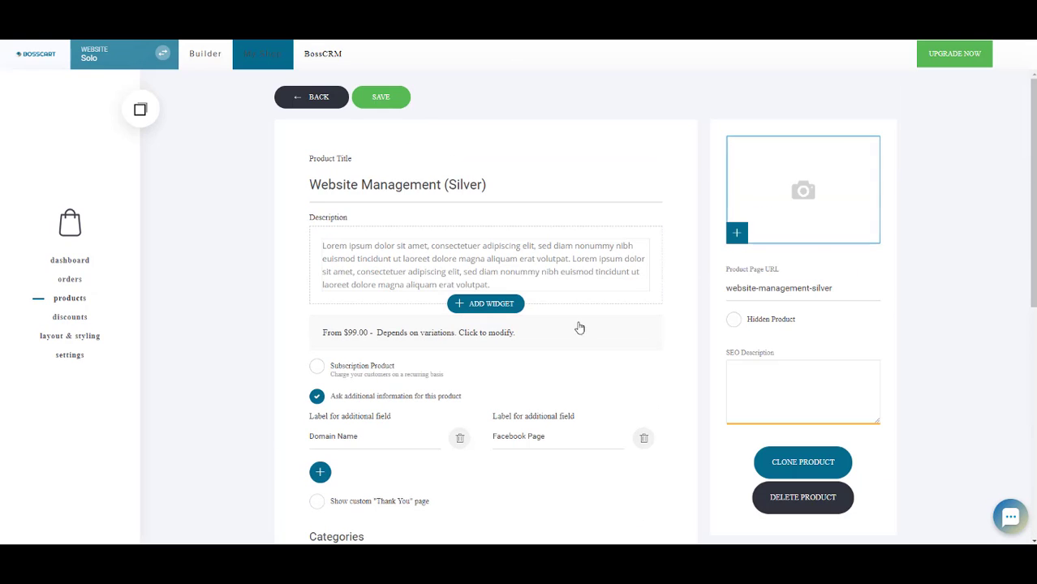
click(821, 181)
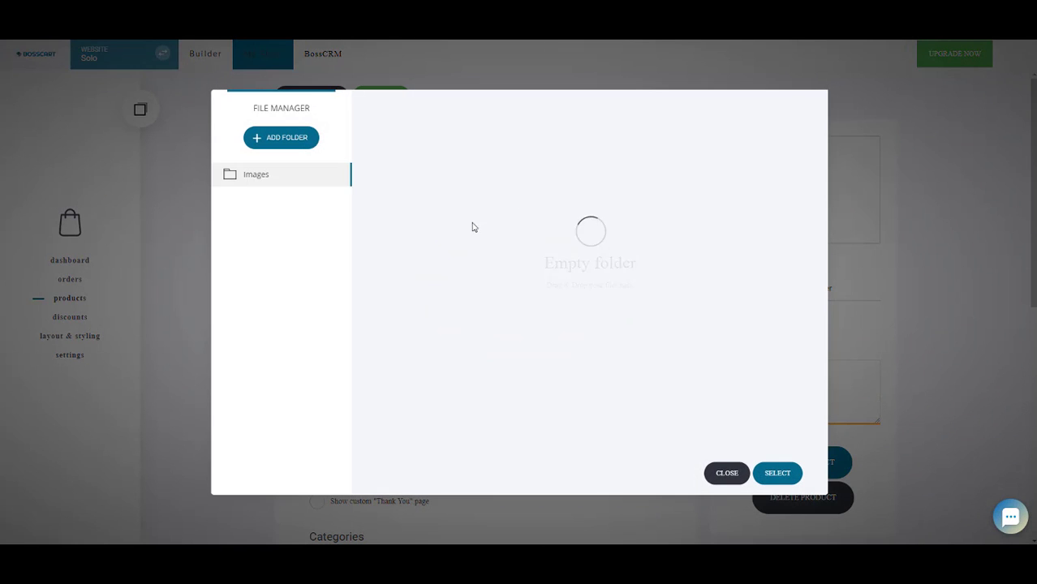
click(583, 199)
click(481, 169)
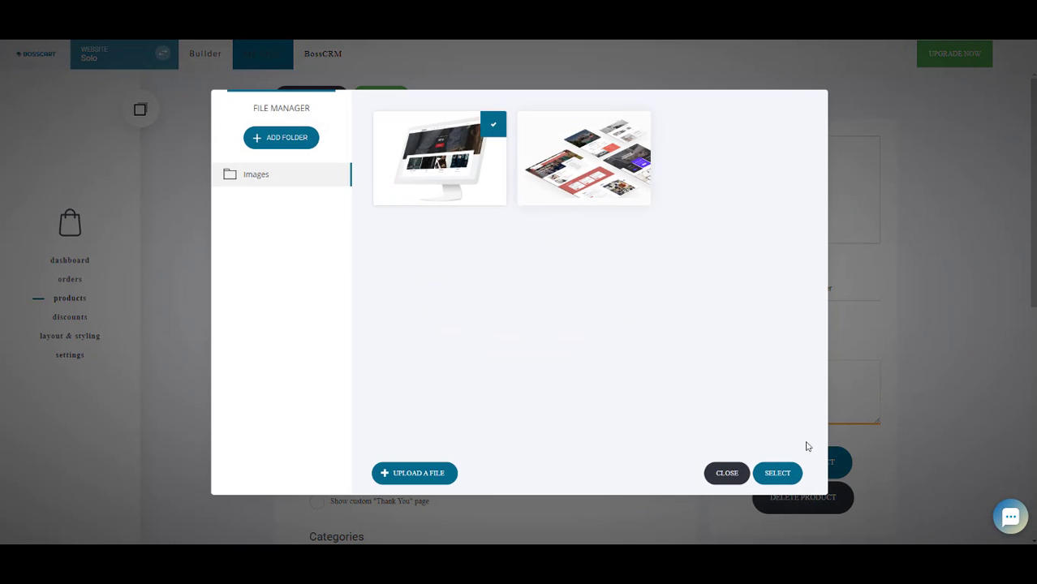
click(780, 476)
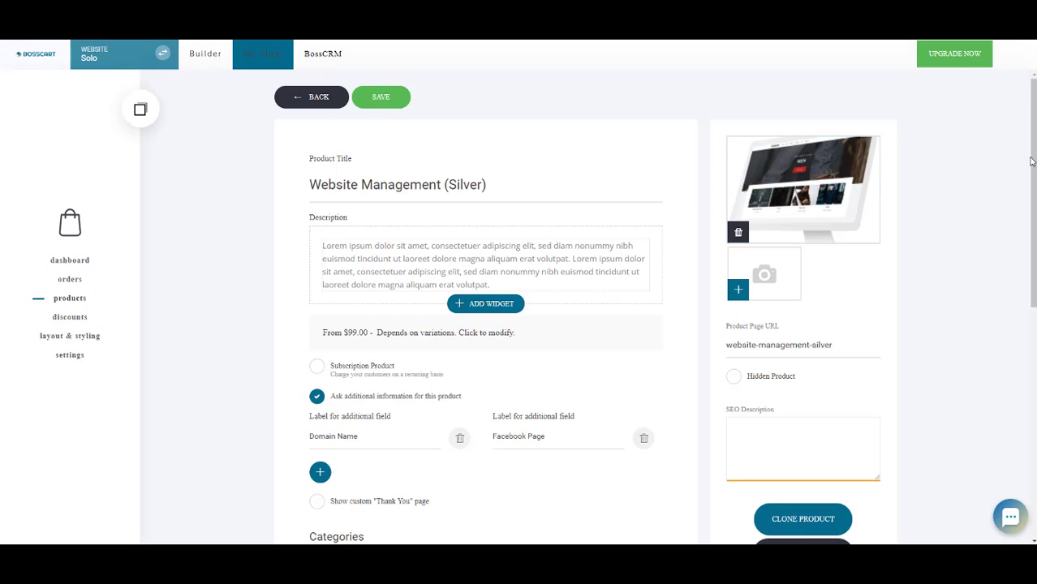
Review the whole product form and save the Website Management (Silver) product
scroll(1030, 162, down, 2)
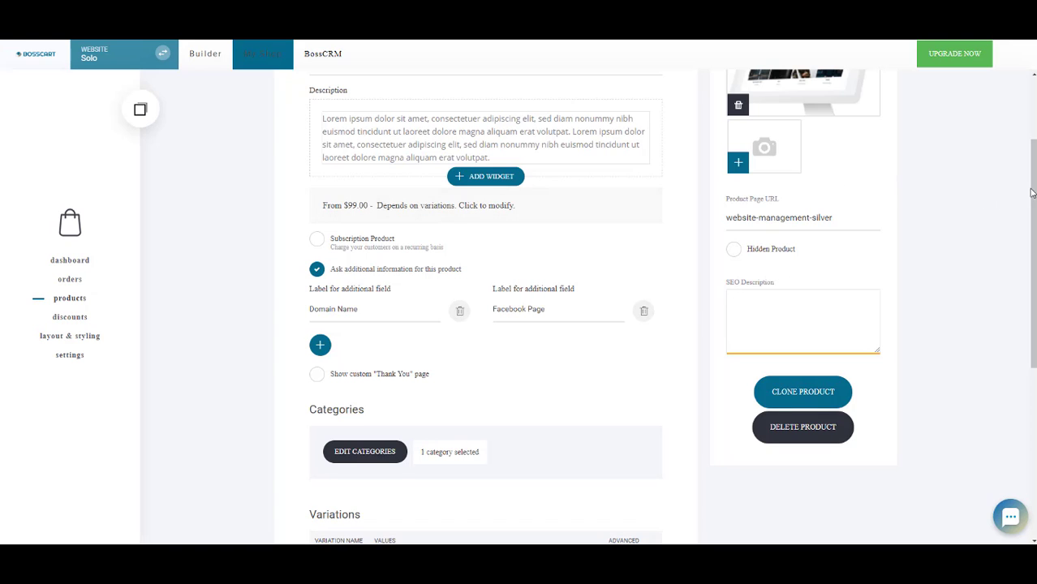
drag(1032, 191, 962, 158)
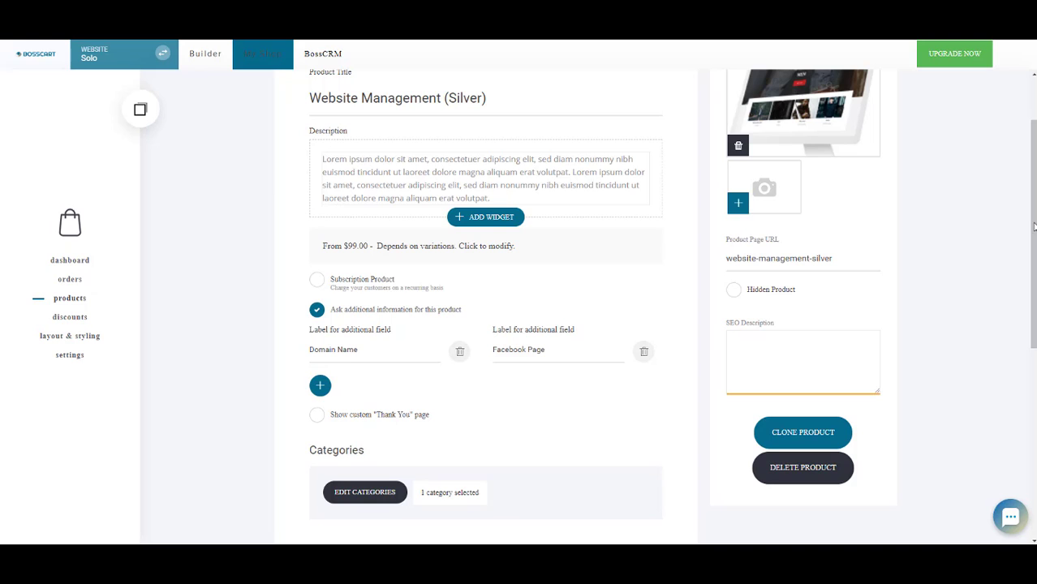
scroll(1034, 232, down, 1)
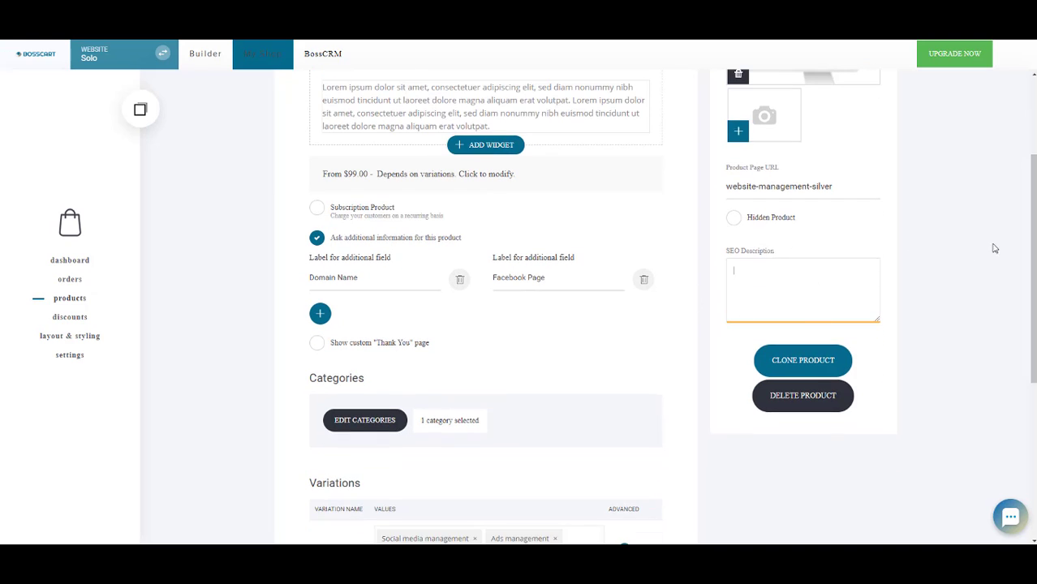
scroll(933, 229, down, 2)
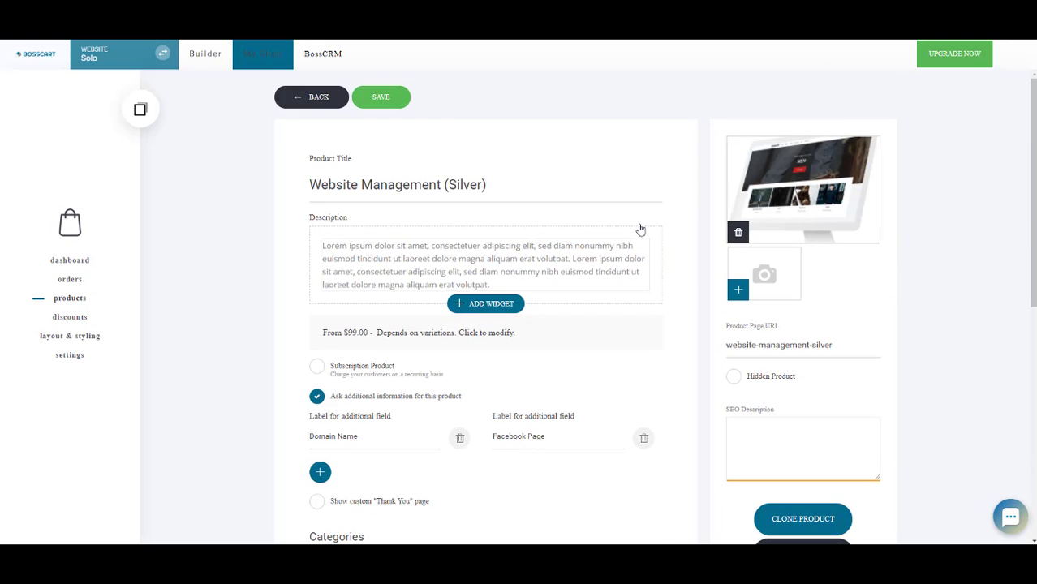
scroll(641, 229, down, 10)
click(397, 492)
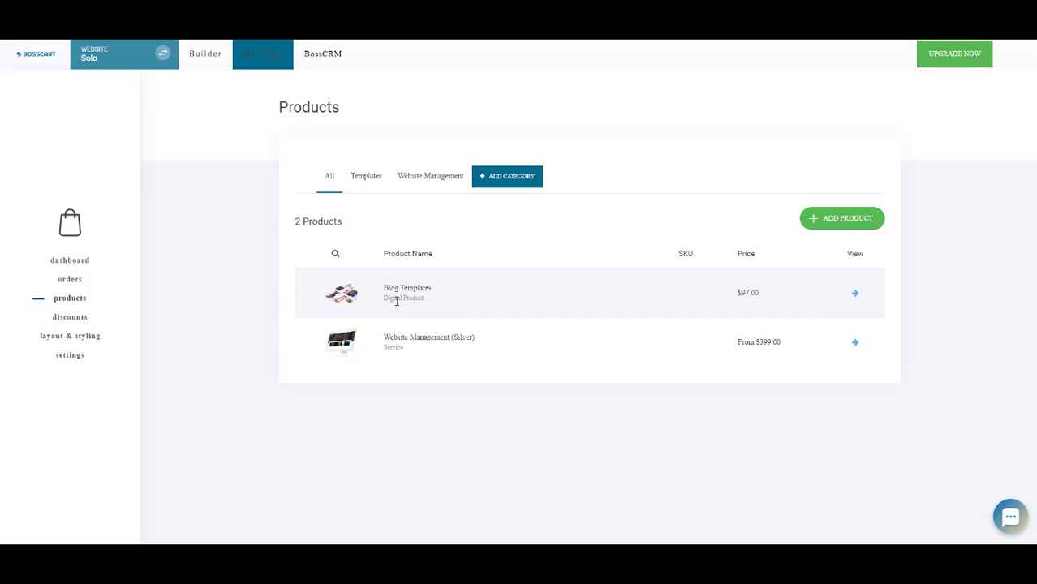
Check the product types shown under Blog Templates and Website Management (Silver) in the product list
drag(413, 297, 425, 298)
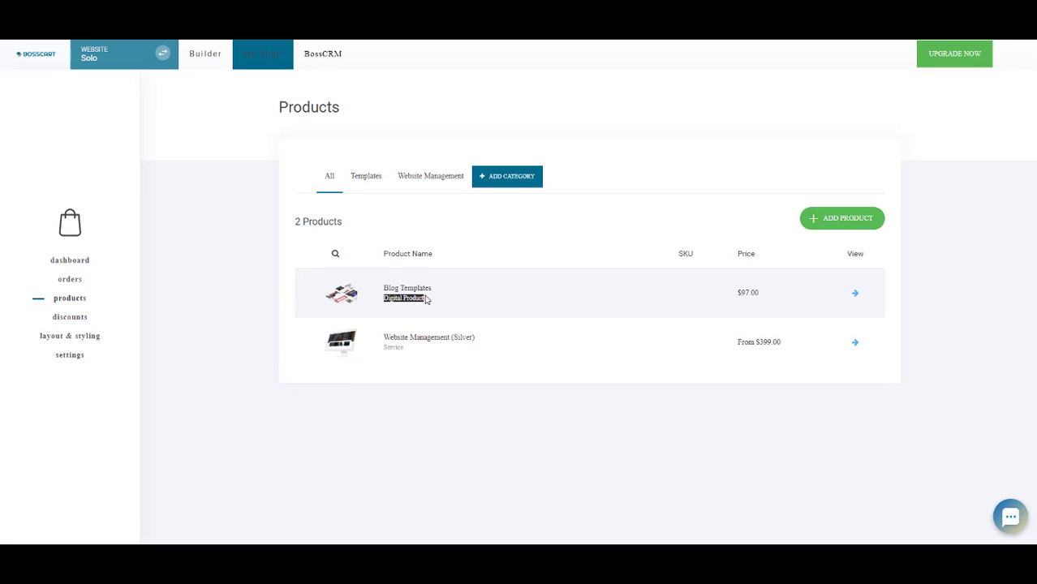
click(464, 418)
mouse_move(410, 354)
mouse_down()
mouse_move(383, 356)
mouse_move(405, 353)
mouse_up()
double_click(460, 402)
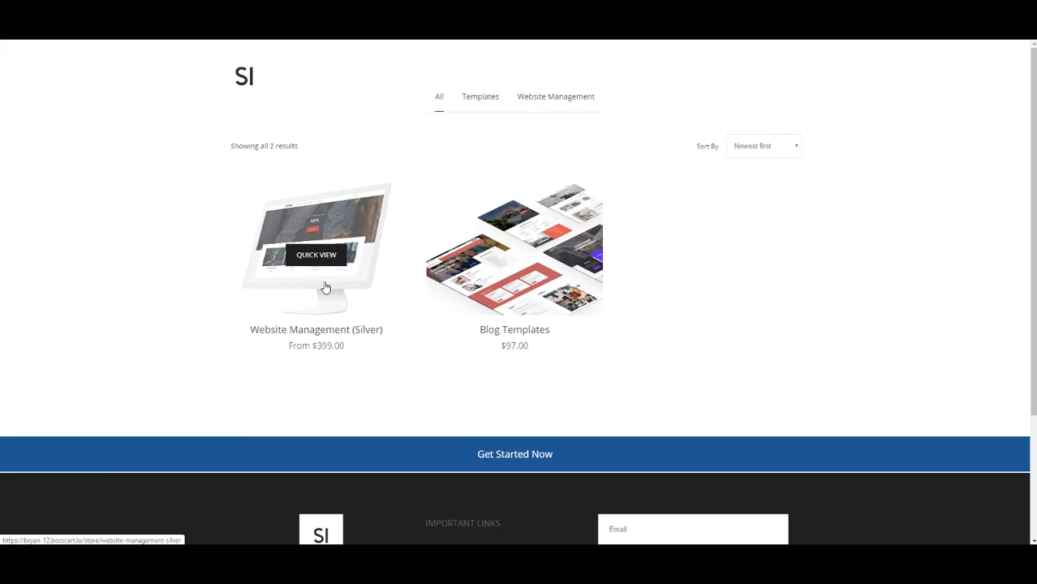
Open the Website Management (Silver) product page in the storefront and check its Addons choices
click(297, 330)
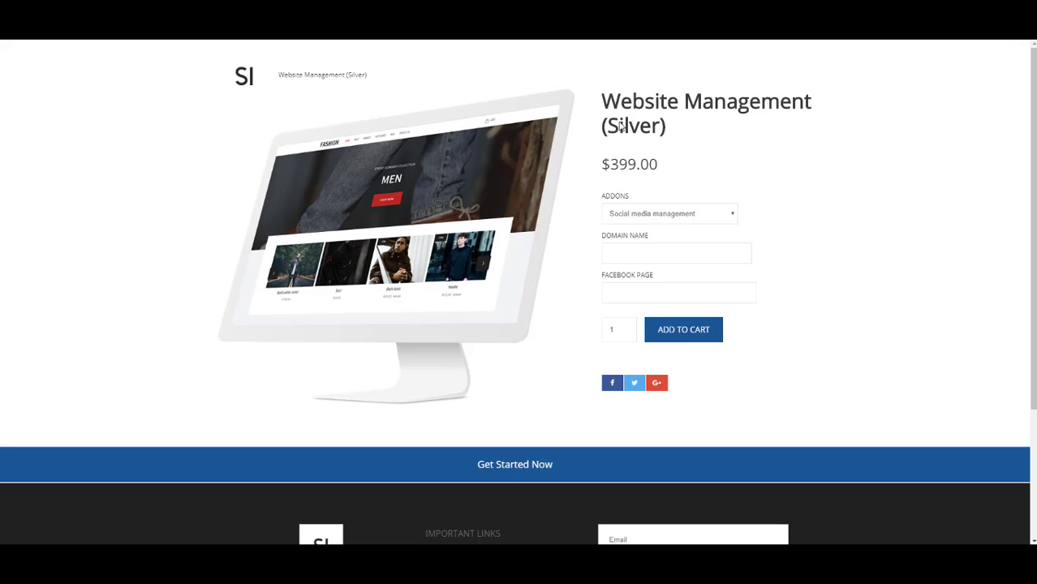
click(681, 215)
click(683, 230)
click(694, 215)
Return to the store's product administration and open Website Management (Silver) for editing
click(460, 61)
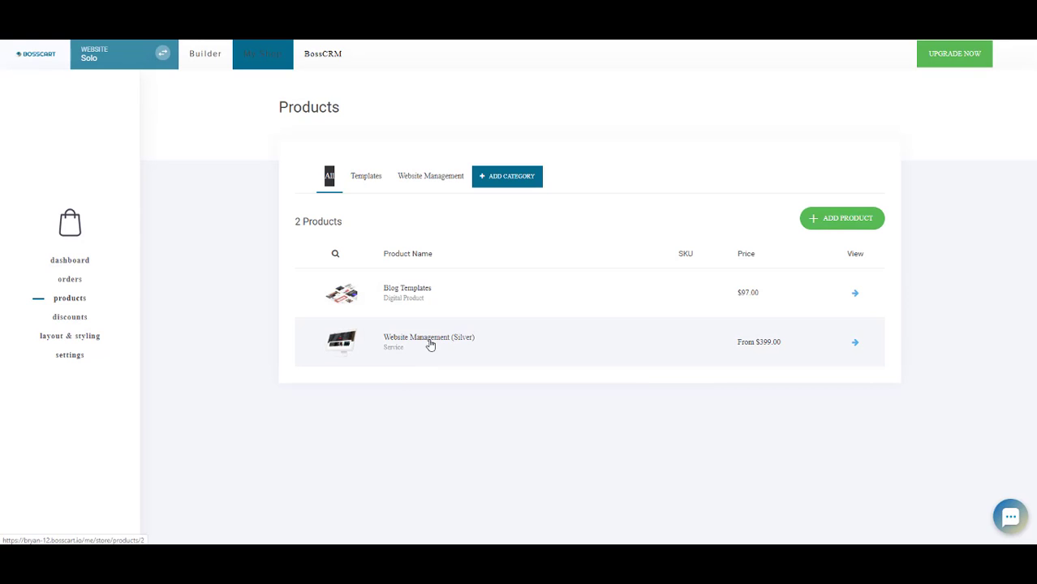
click(430, 345)
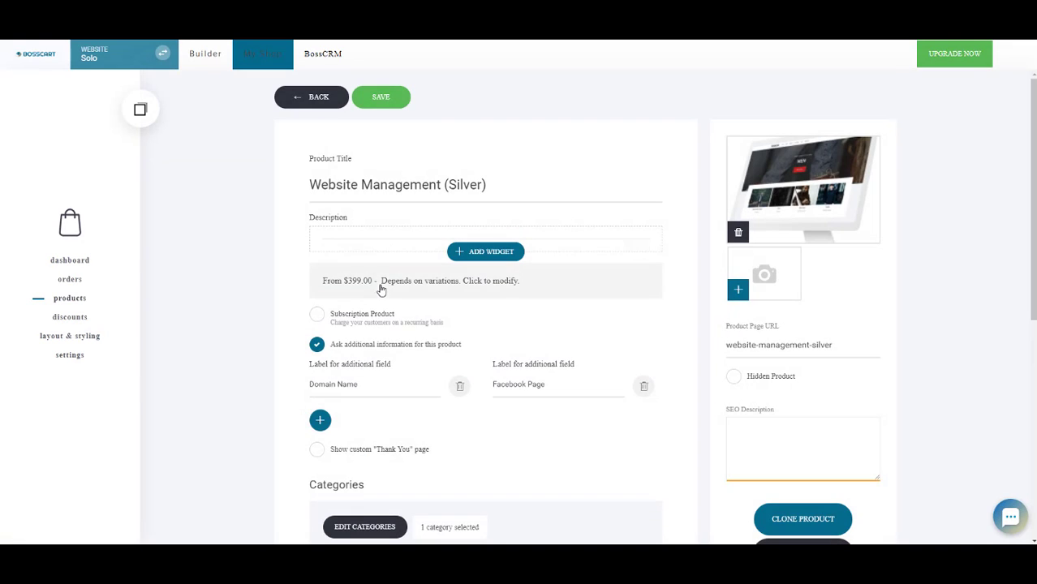
Add Just management as a third value of the Addons variation and save the product
scroll(438, 292, down, 5)
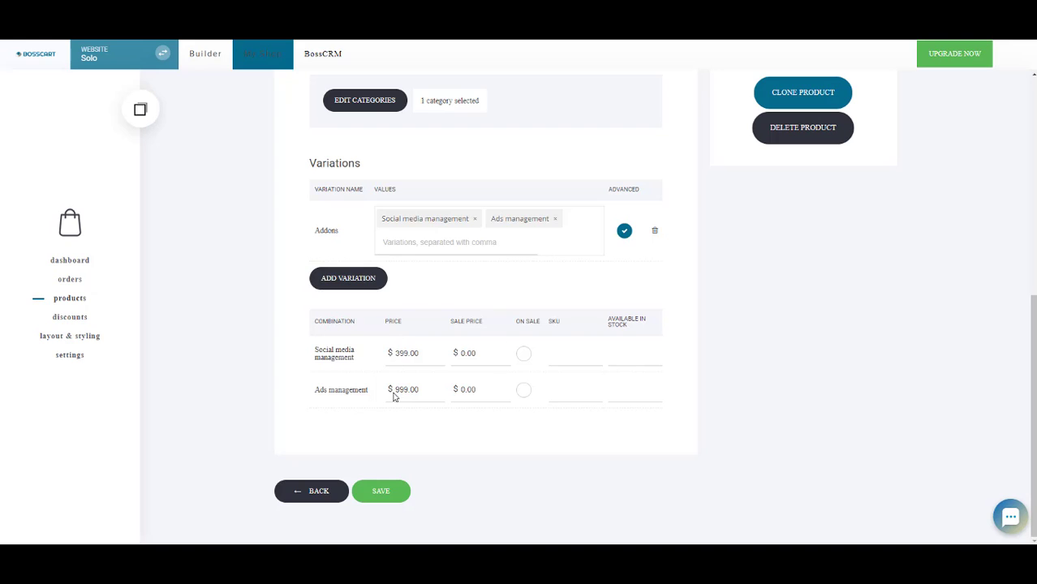
click(433, 247)
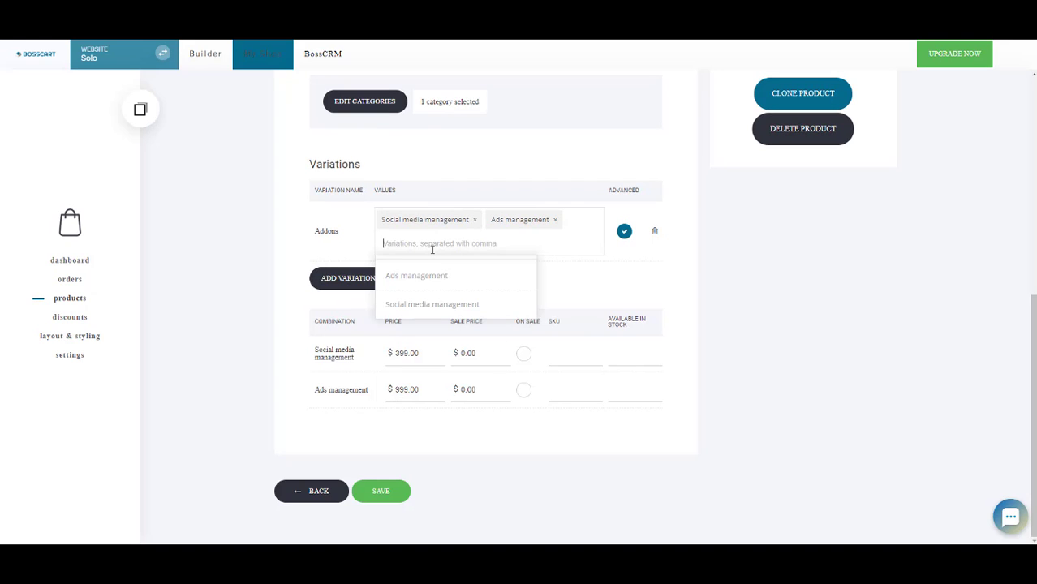
text(Just managem)
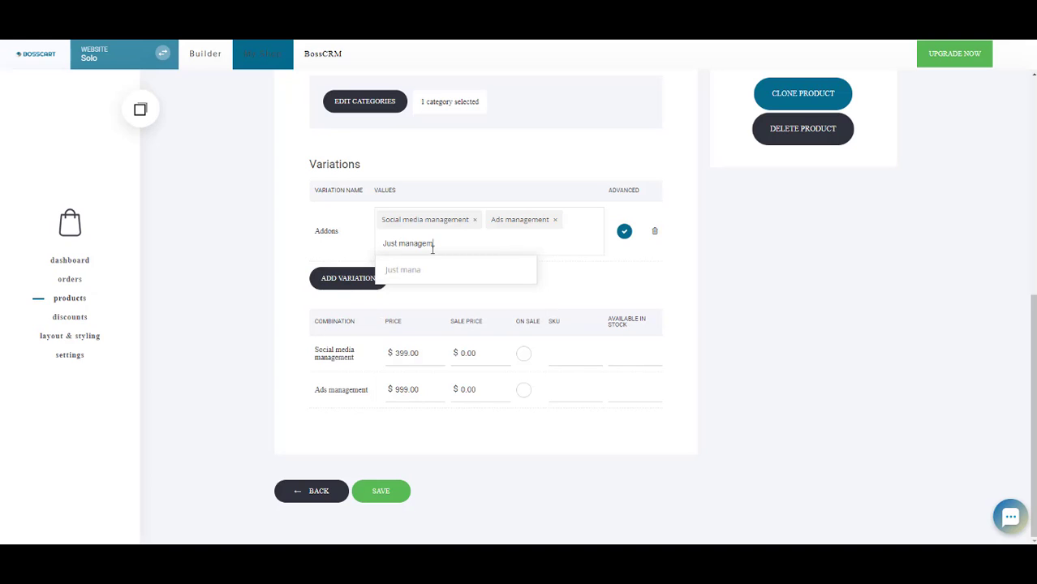
text(ent)
key(Return)
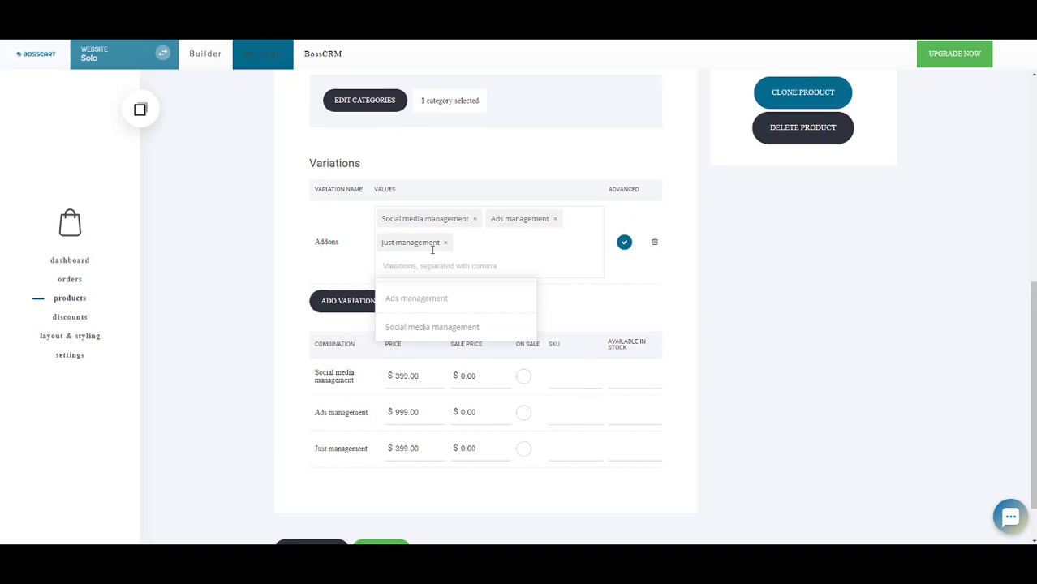
click(289, 260)
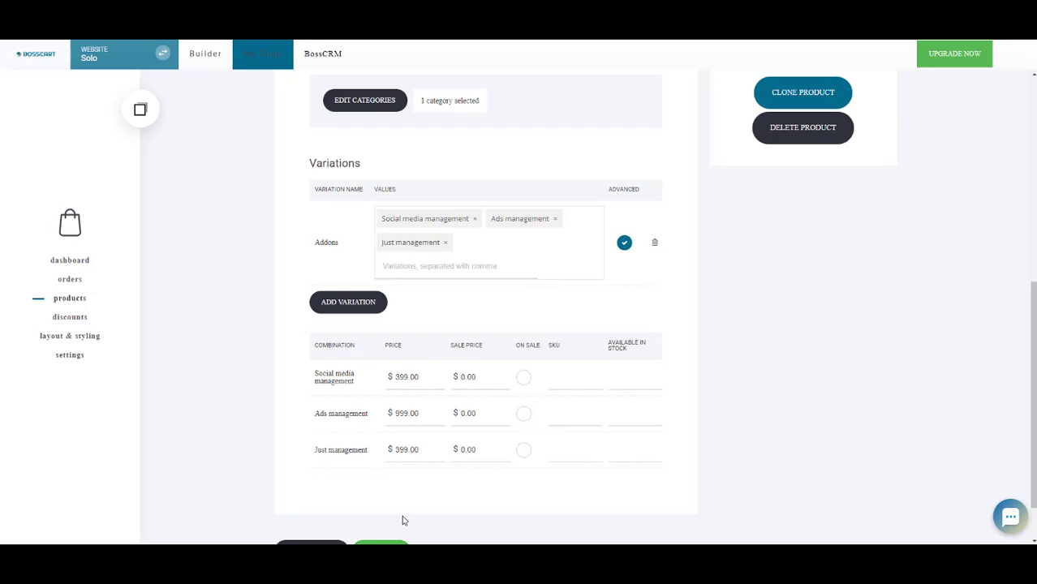
scroll(406, 437, down, 2)
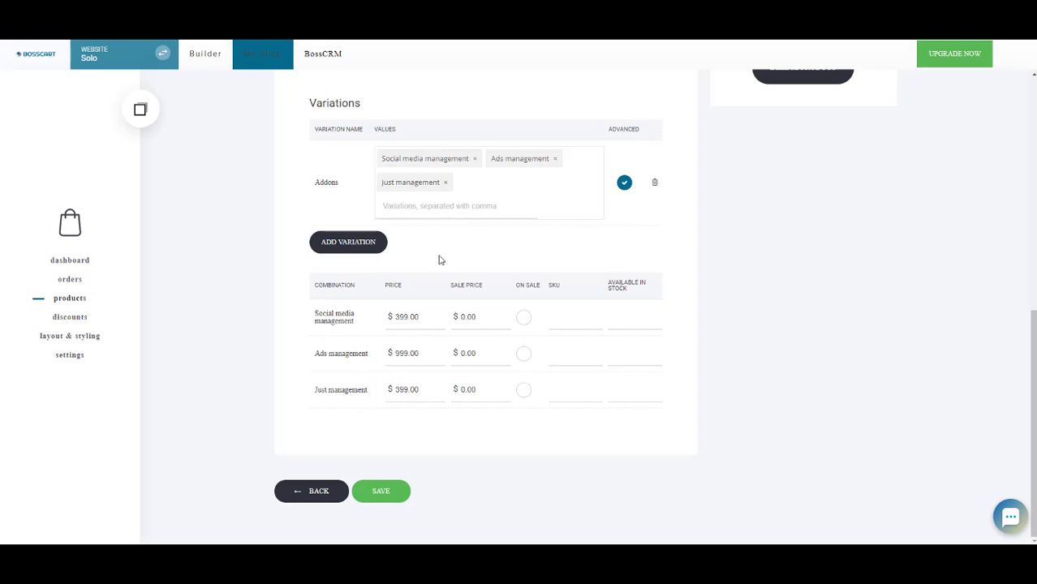
click(379, 491)
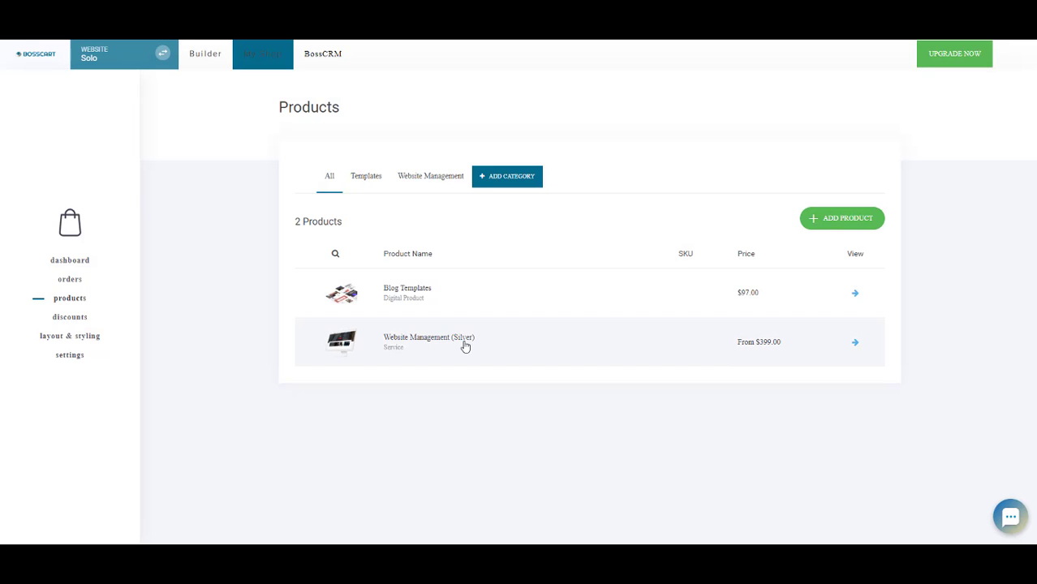
Reopen Website Management (Silver), set the Just management combination's price to $99.00, and save the product
click(465, 339)
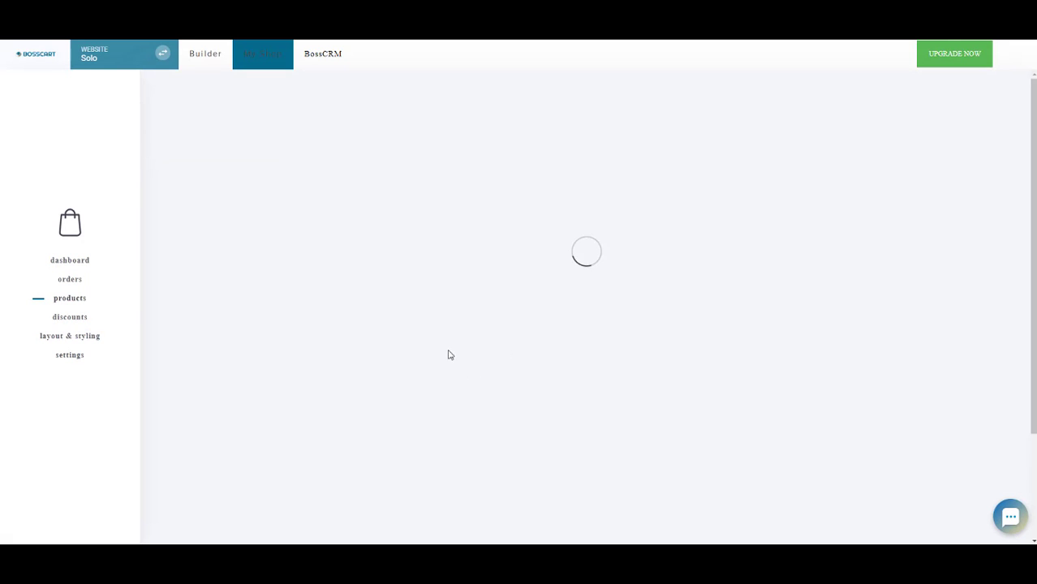
scroll(489, 356, down, 10)
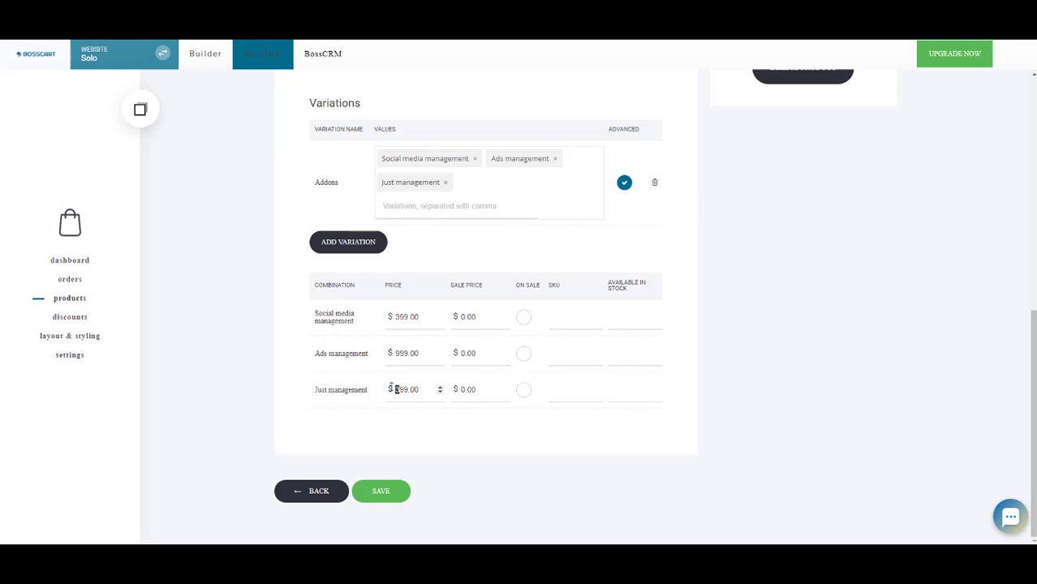
key(BackSpace)
click(380, 491)
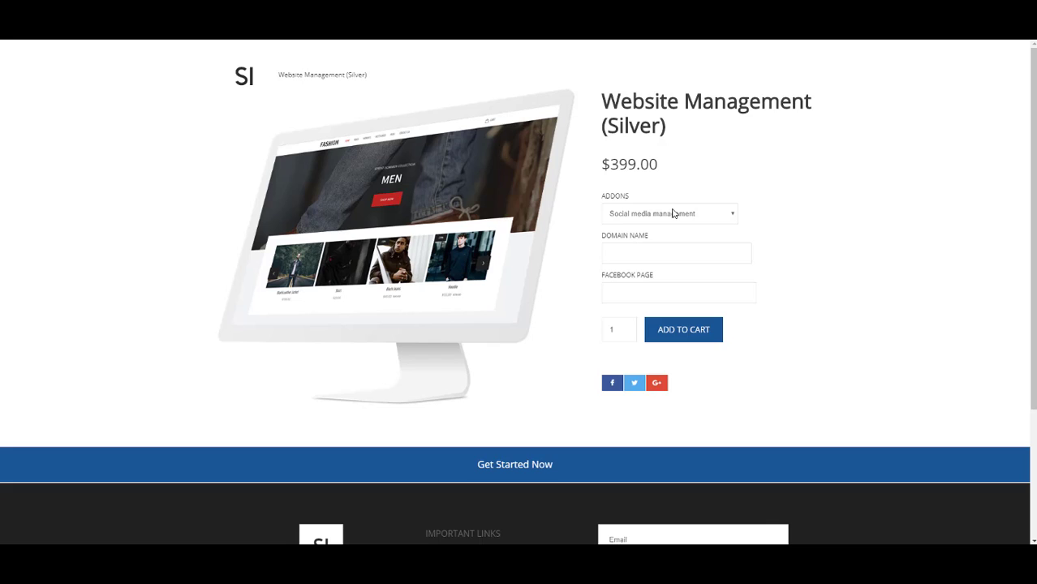
Try the Addons choices on the Website Management (Silver) storefront page and select Just management
click(673, 214)
click(723, 177)
click(692, 214)
click(679, 237)
click(705, 218)
click(639, 248)
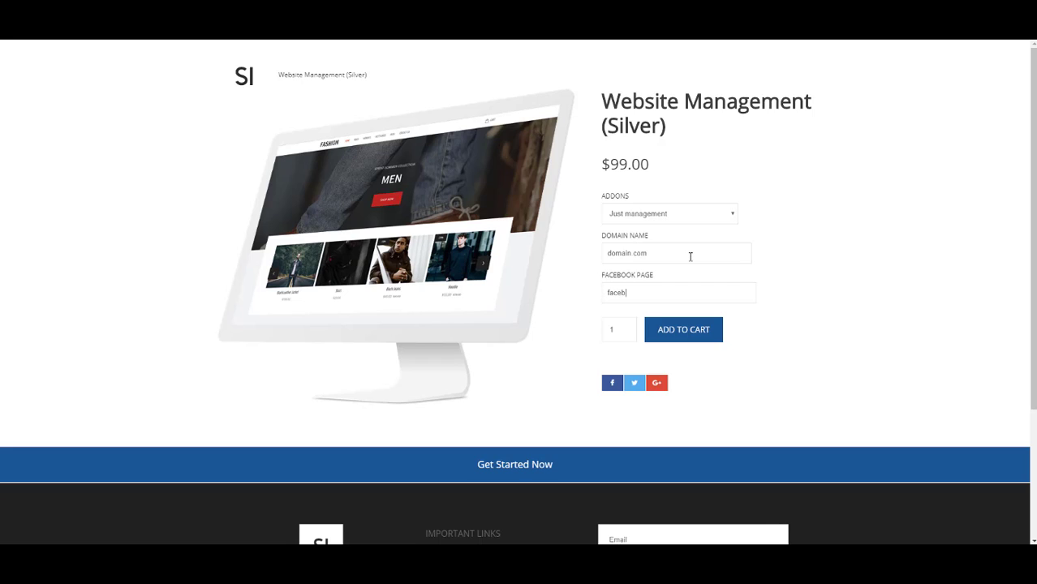
Add the product to the cart with Domain Name domain.com and Facebook Page facebook.com, and proceed to checkout
text(com)
click(680, 332)
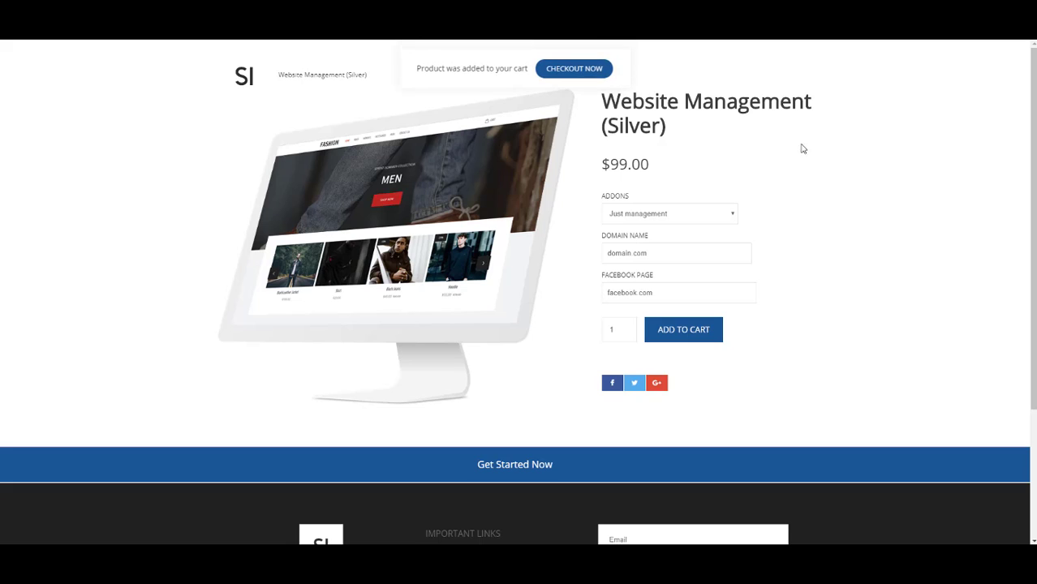
click(565, 73)
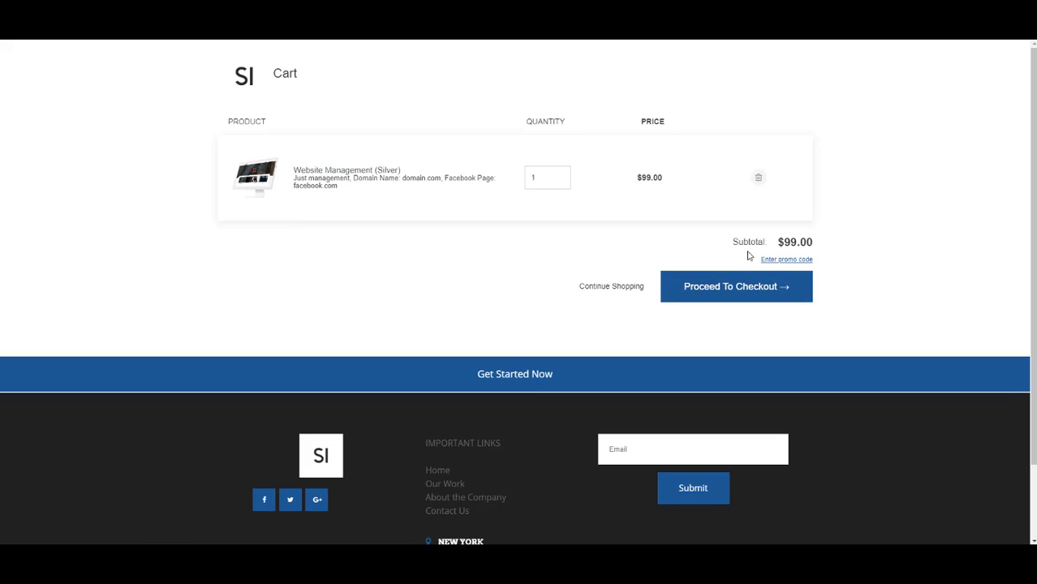
click(747, 292)
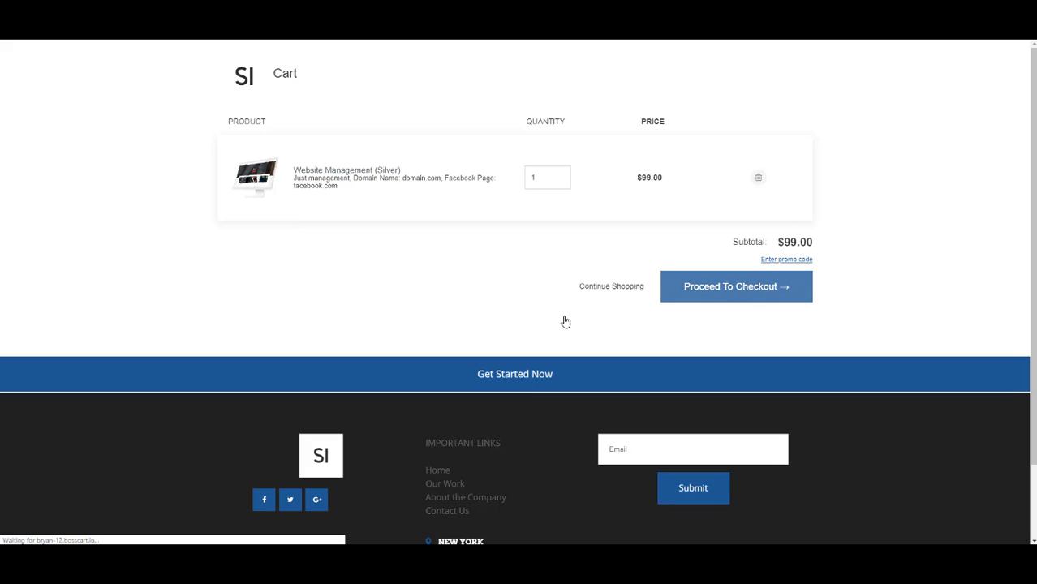